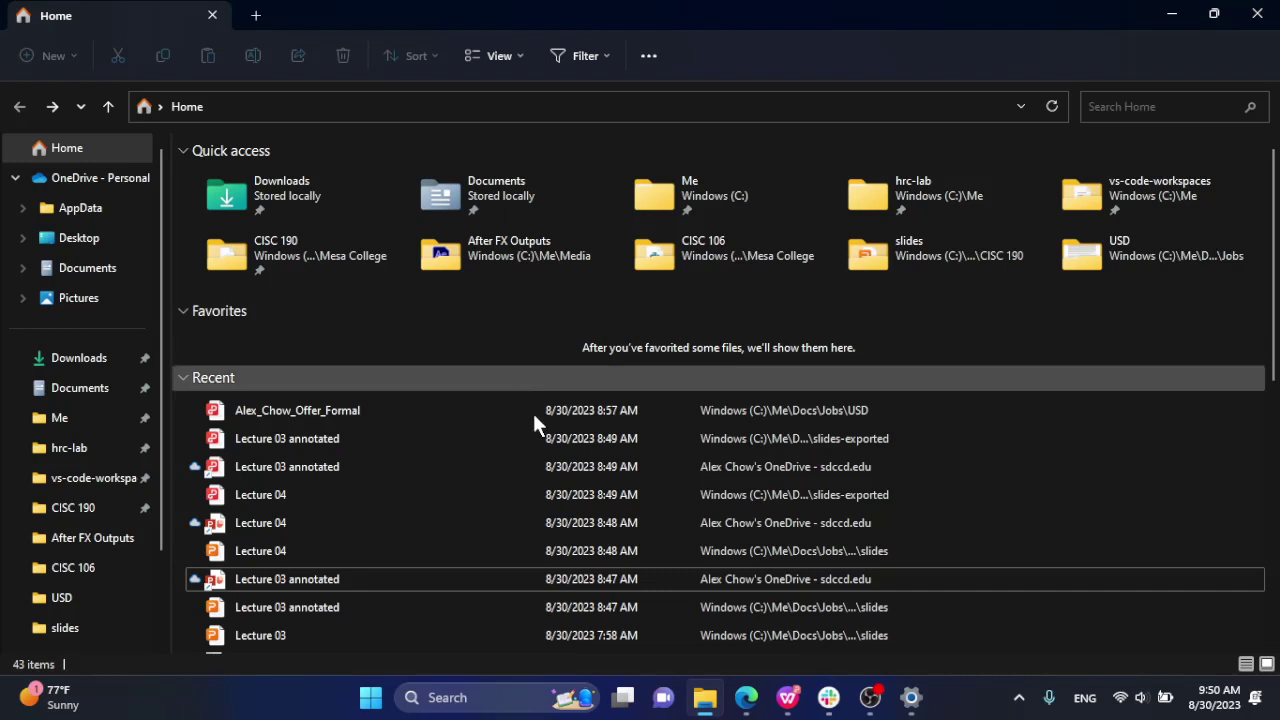
Step: Browse to the mesa folder at C:\Me\code\mesa in File Explorer
mouse_move(712, 708)
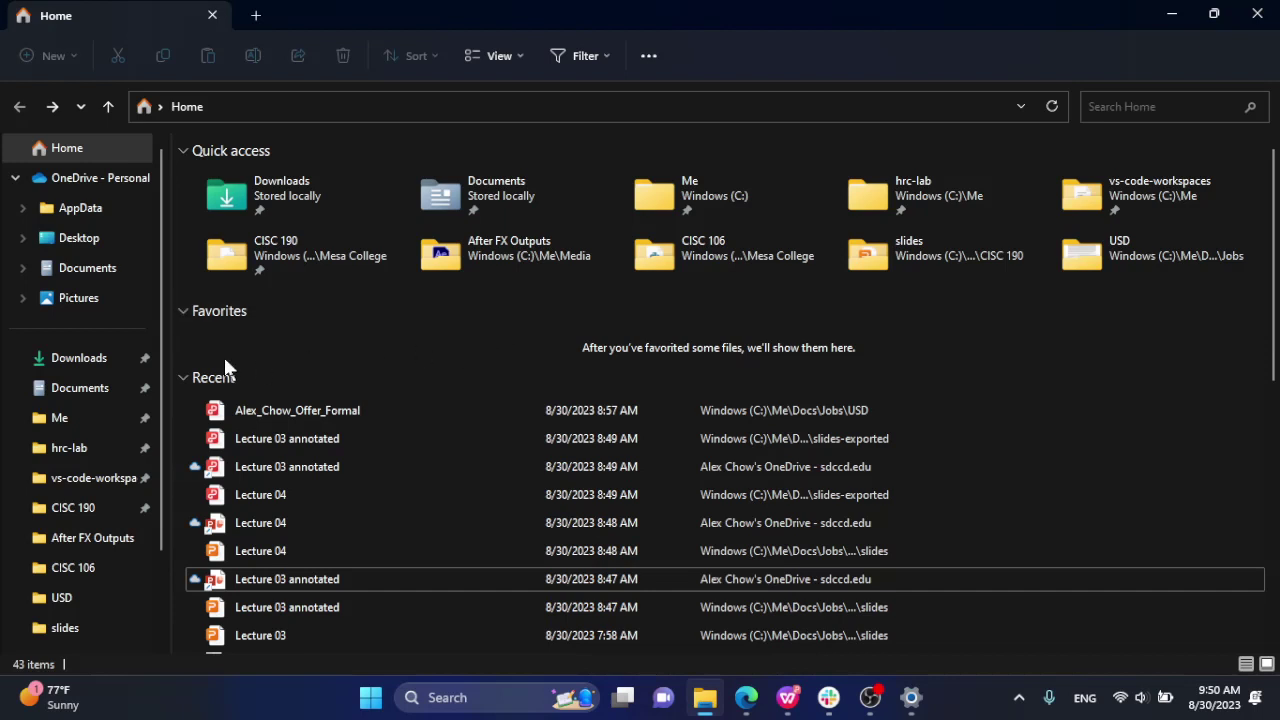
scroll(85, 290, down, 2)
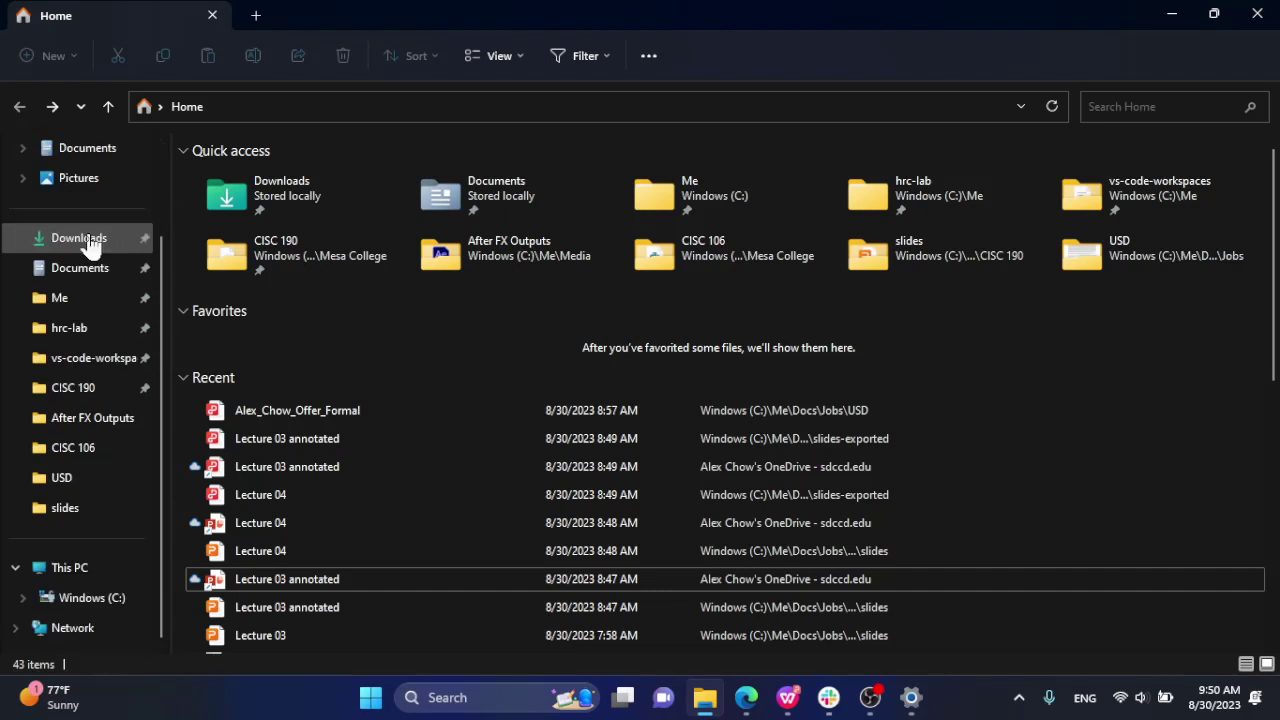
click(90, 600)
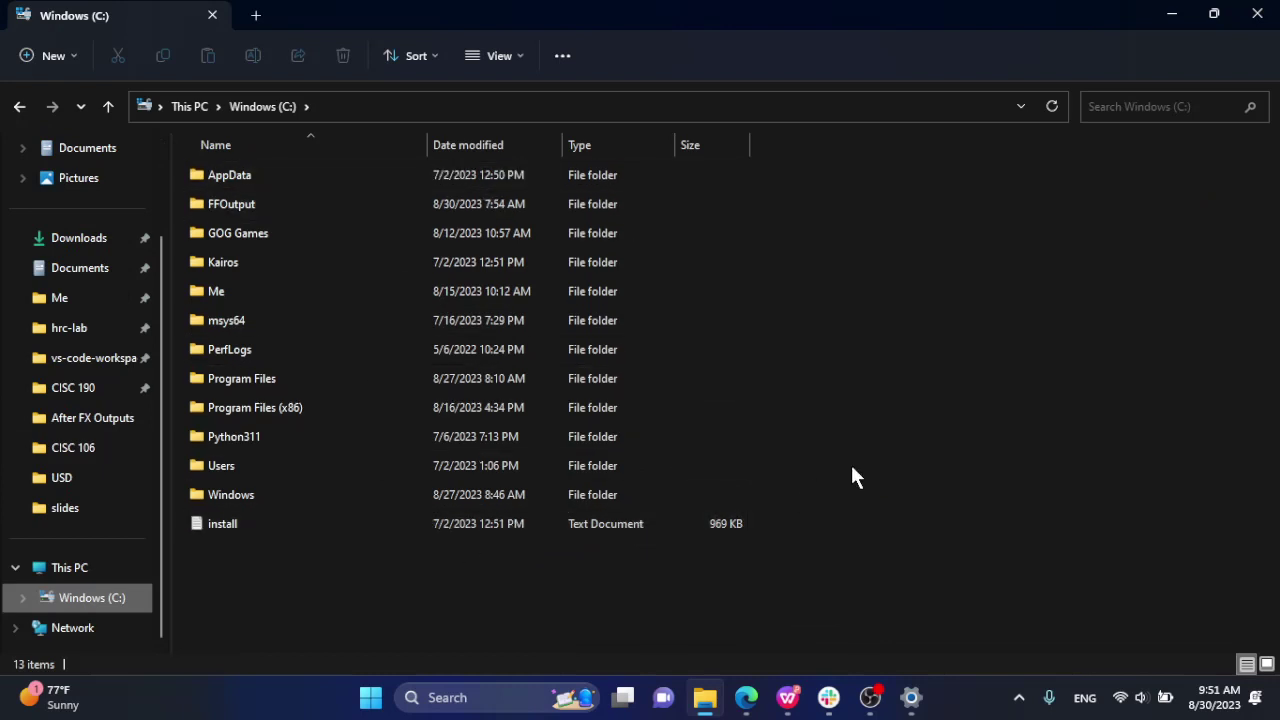
double_click(541, 290)
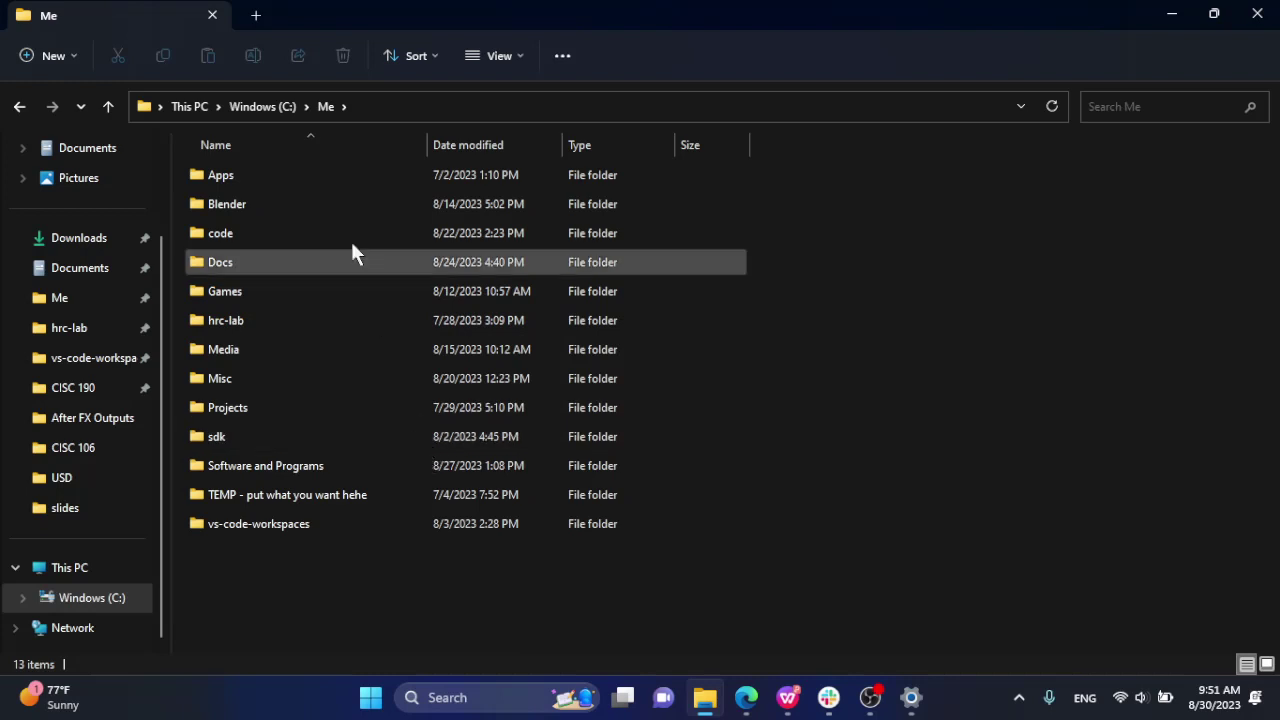
double_click(359, 233)
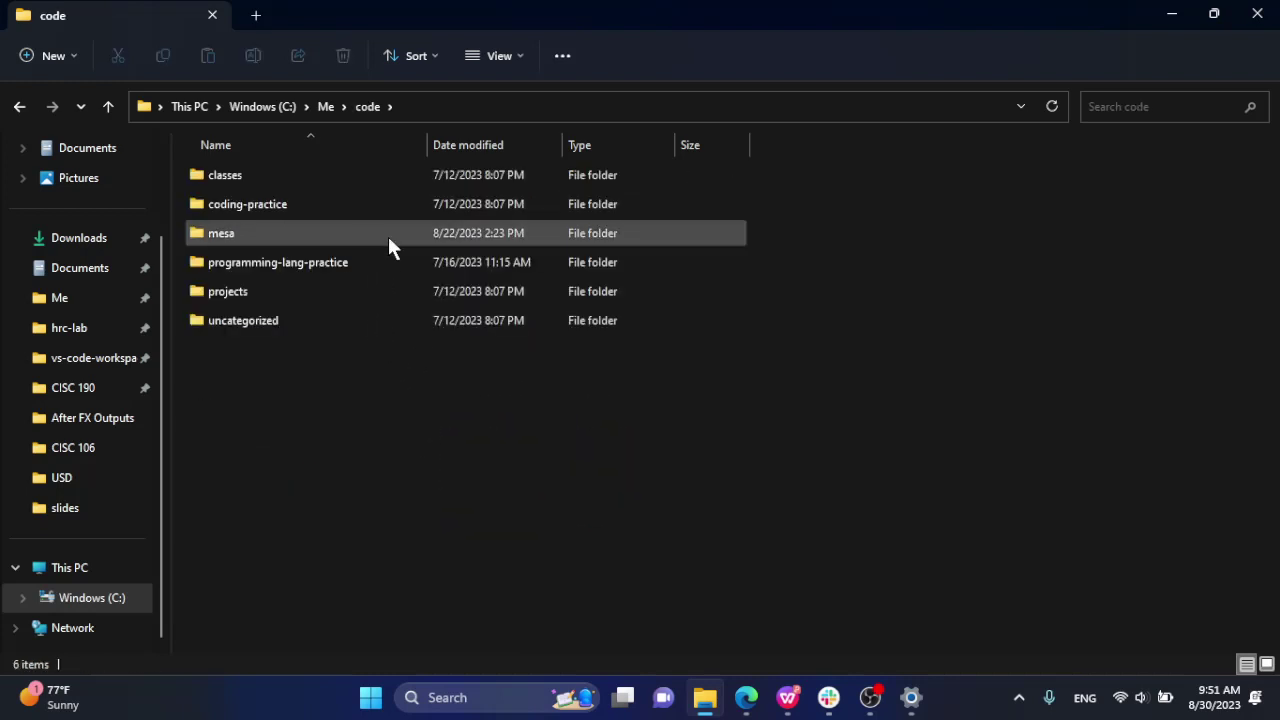
double_click(380, 233)
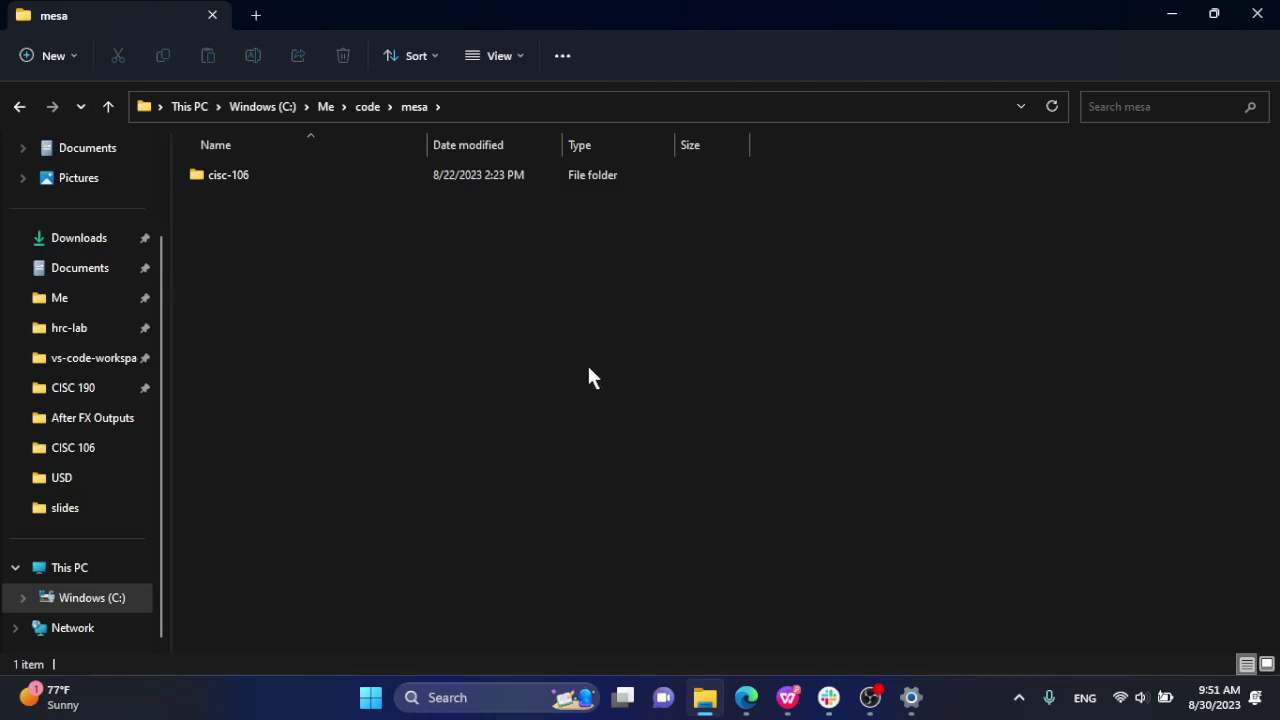
click(369, 106)
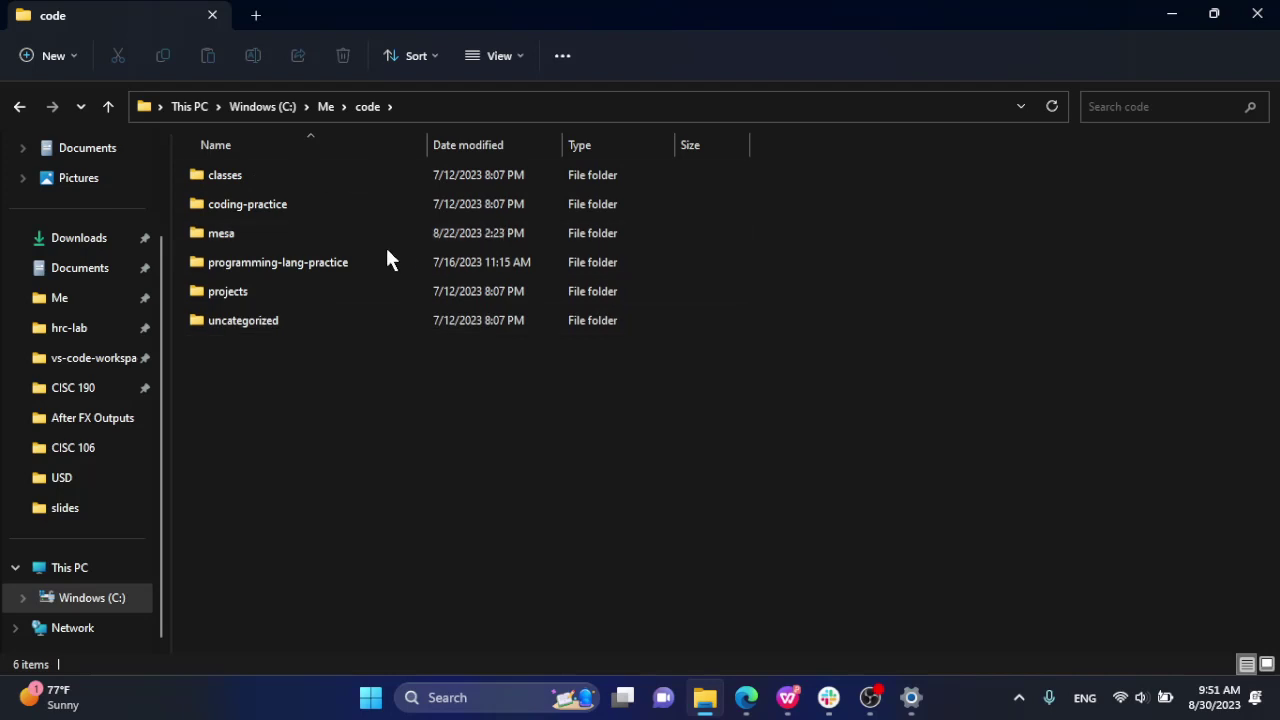
double_click(326, 233)
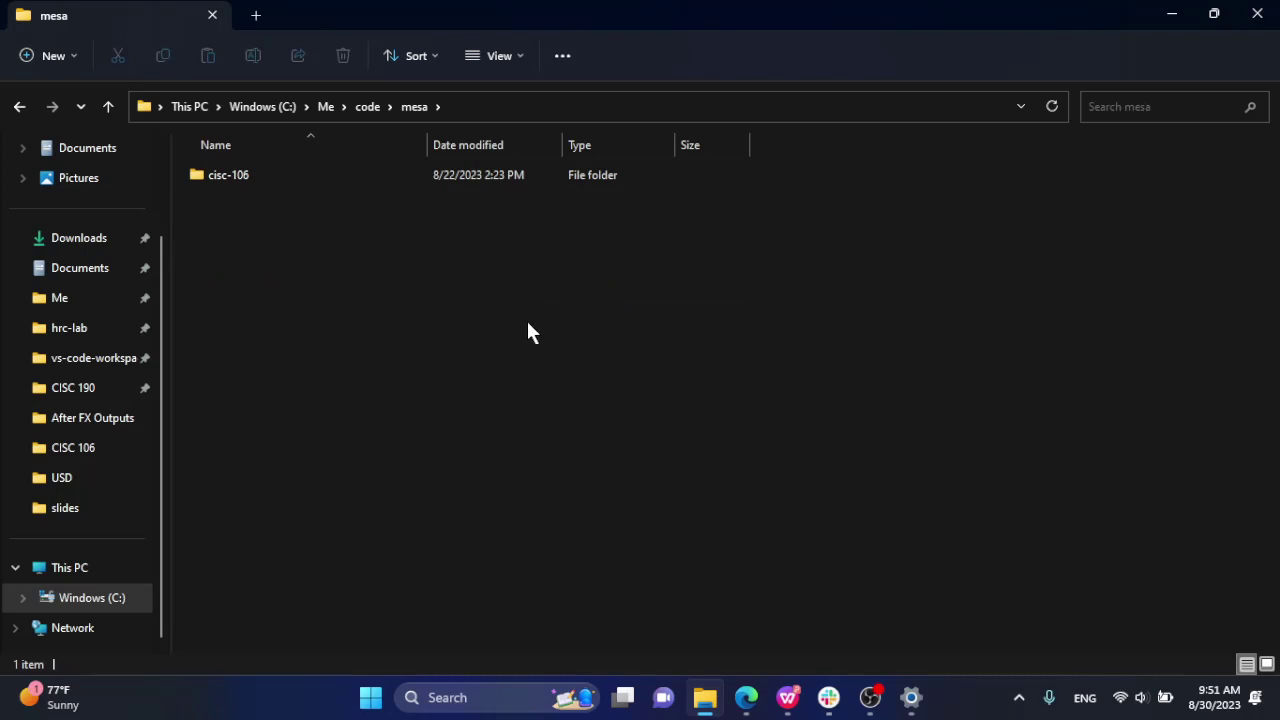
right_click(389, 176)
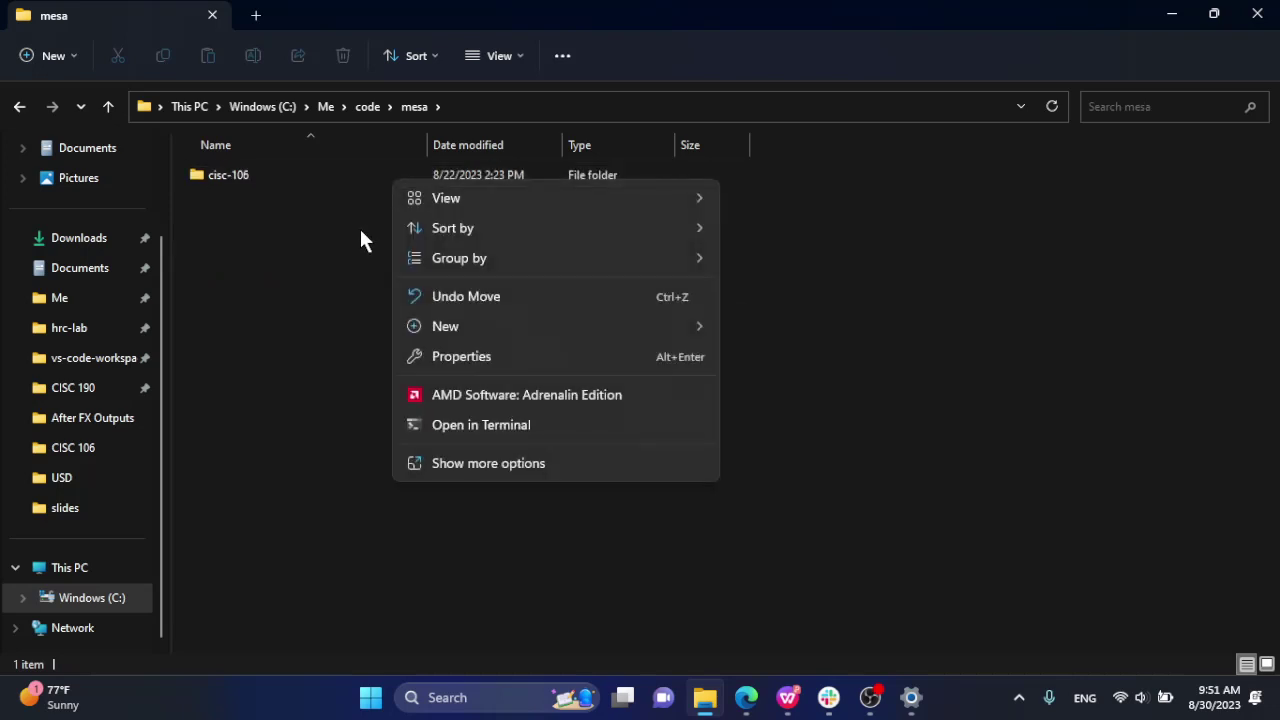
click(844, 373)
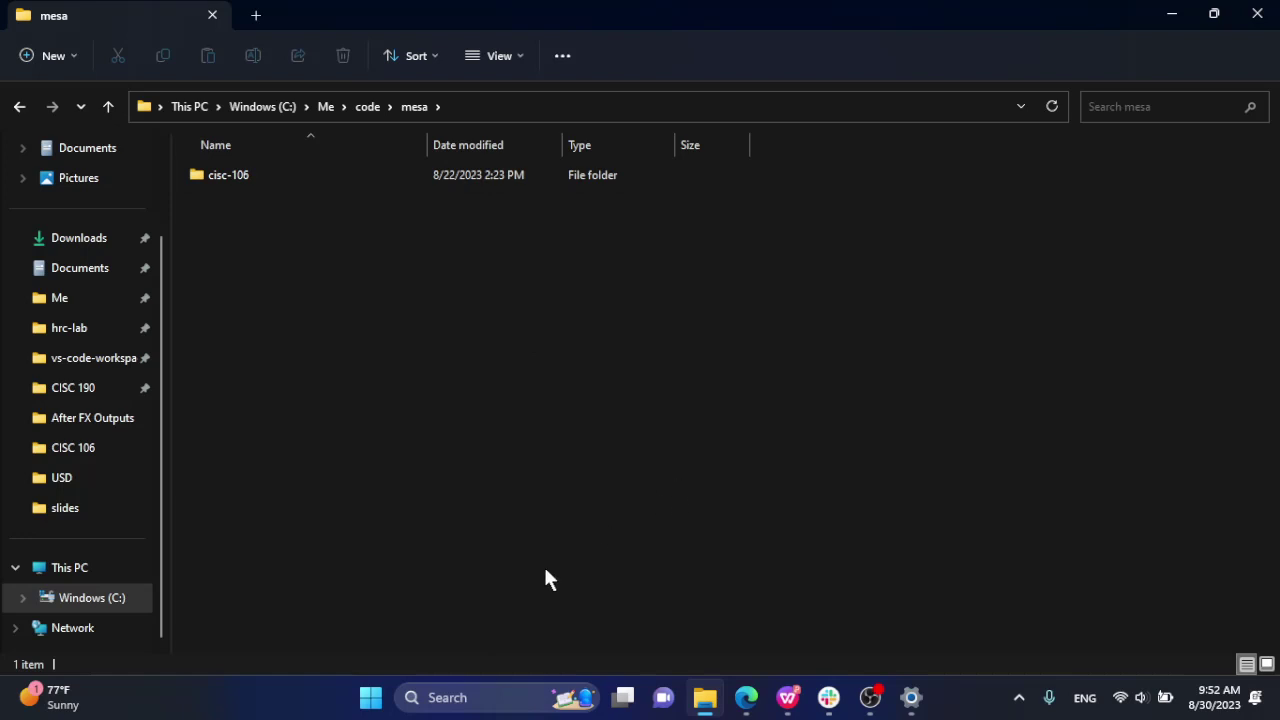
Step: Search Windows for "visual studio code" and launch Visual Studio Code
click(371, 703)
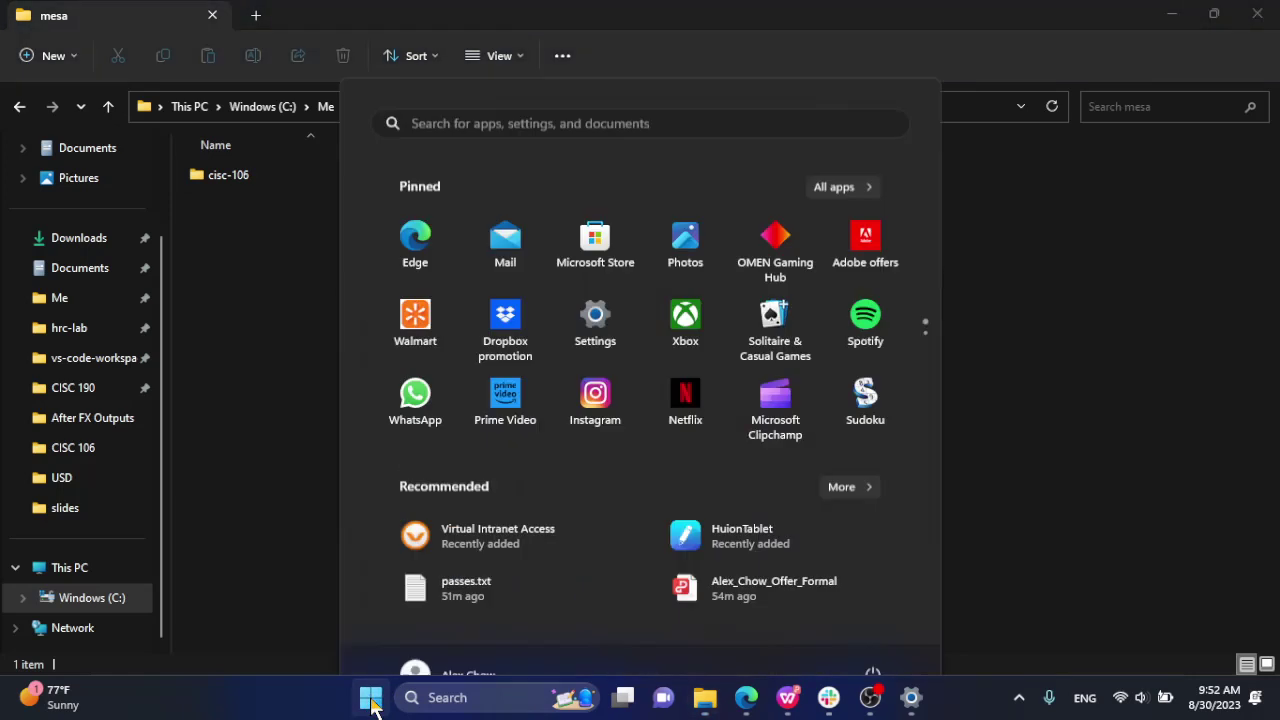
click(509, 700)
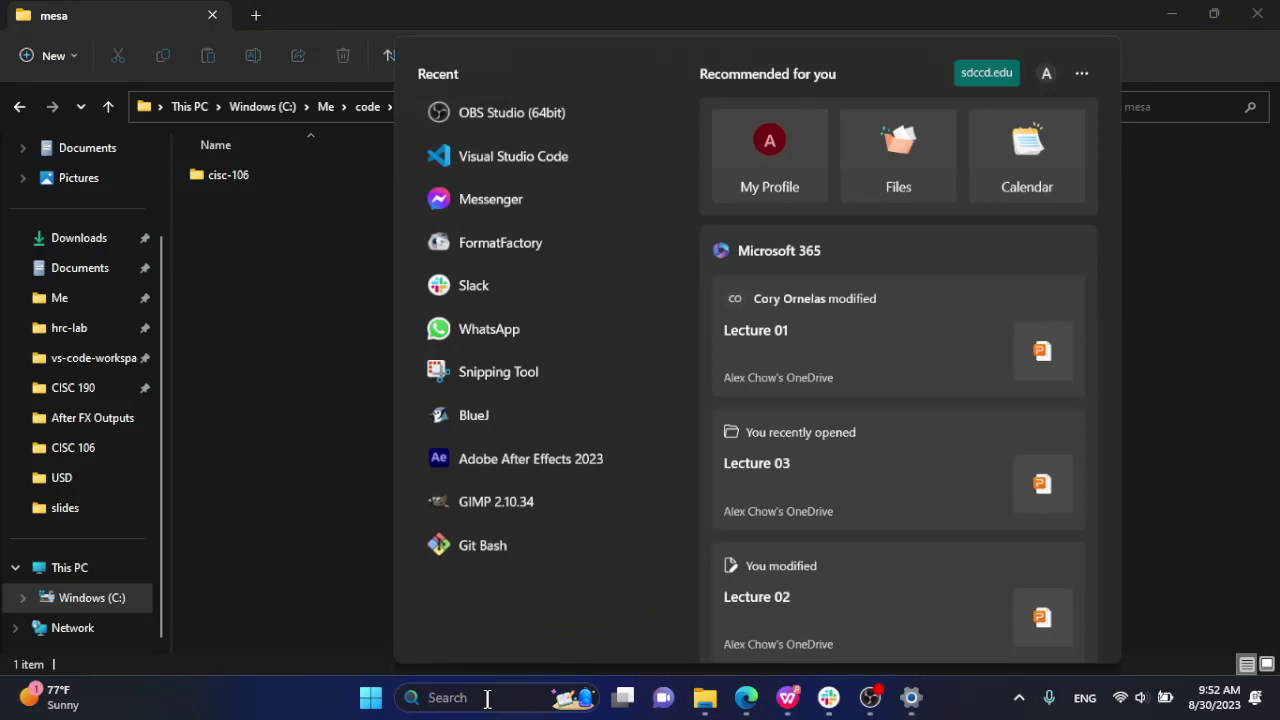
text(visual studio )
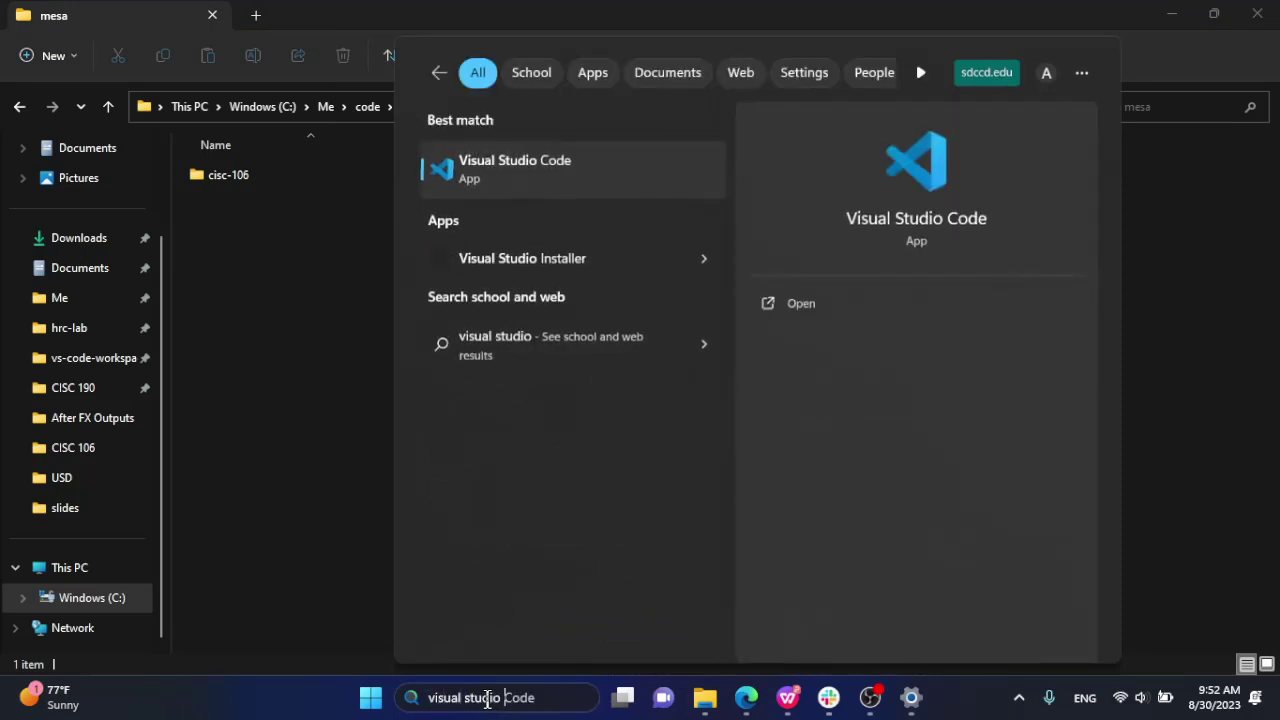
text(code)
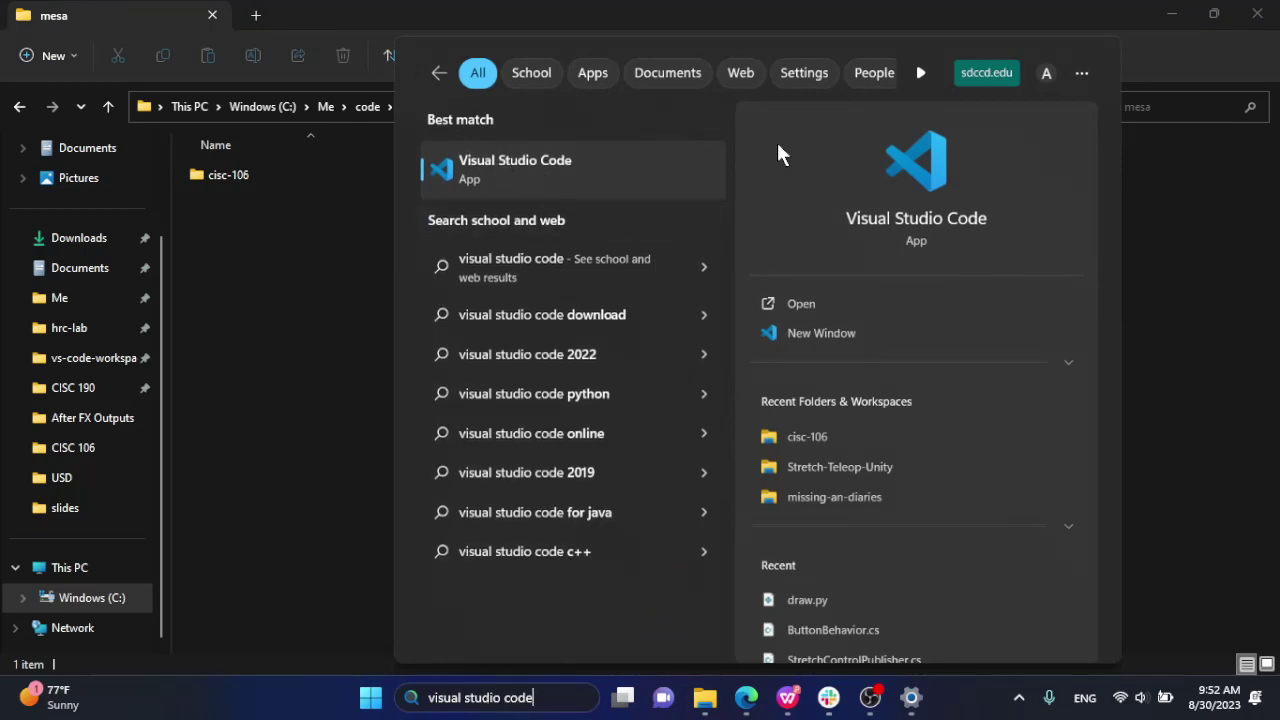
click(540, 165)
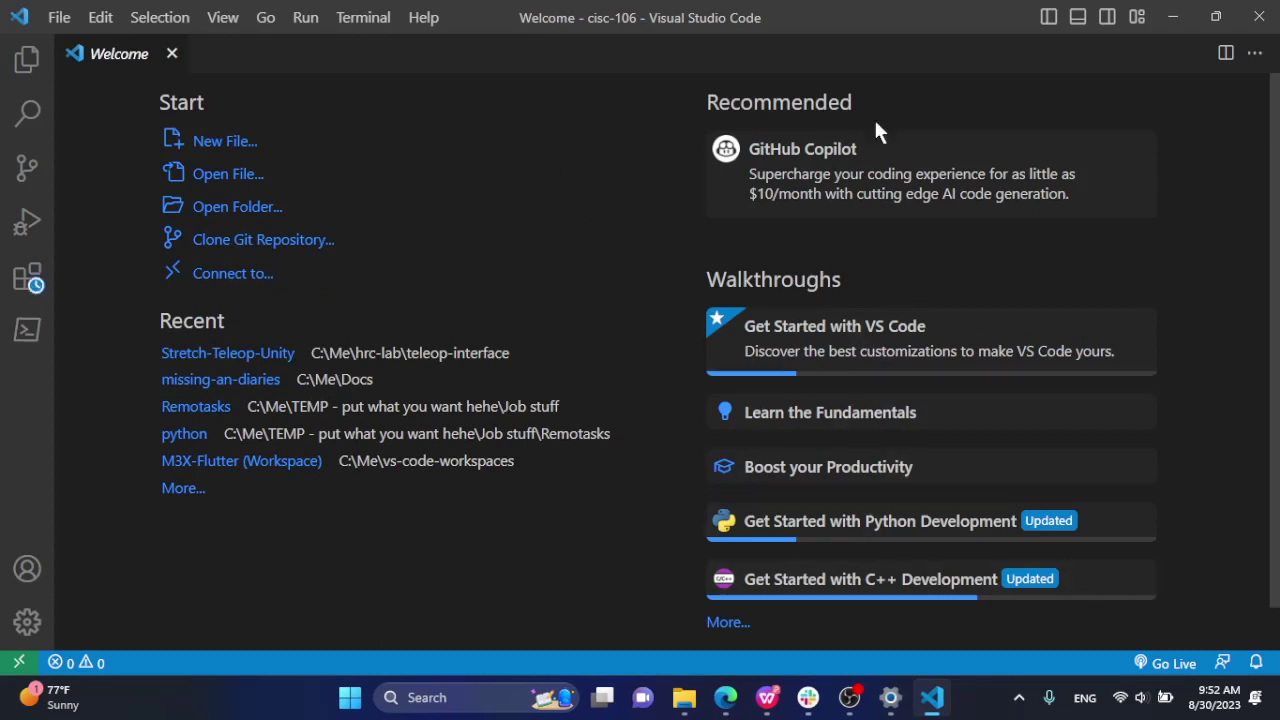
Step: Close the Welcome page and open a new terminal
click(172, 54)
click(363, 19)
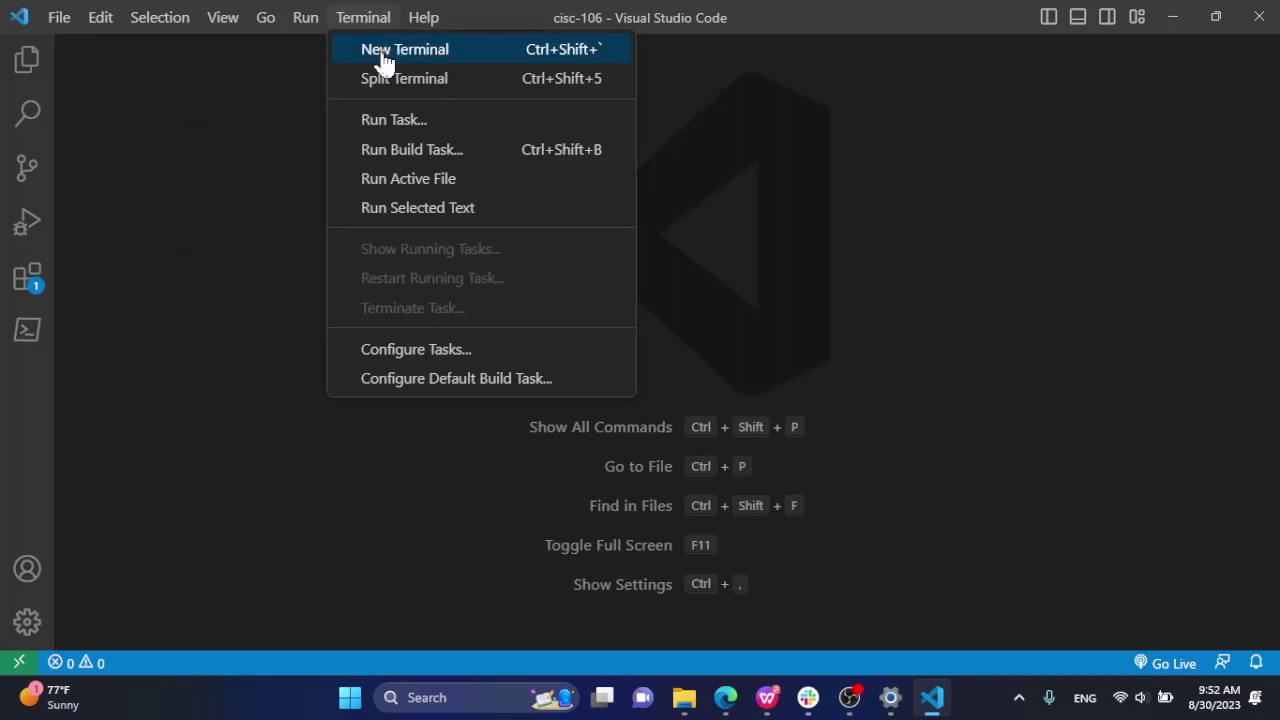
click(385, 63)
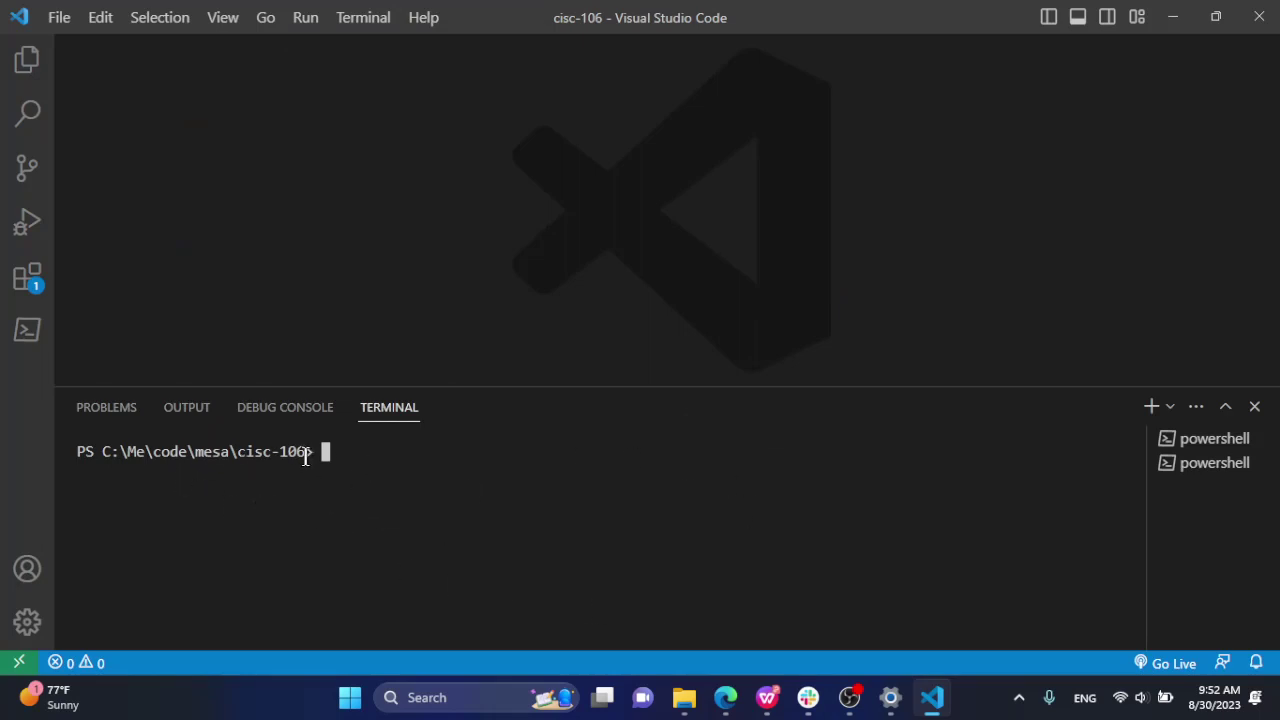
Step: Examine the current directory path shown in the terminal prompt by highlighting it
drag(306, 452, 97, 451)
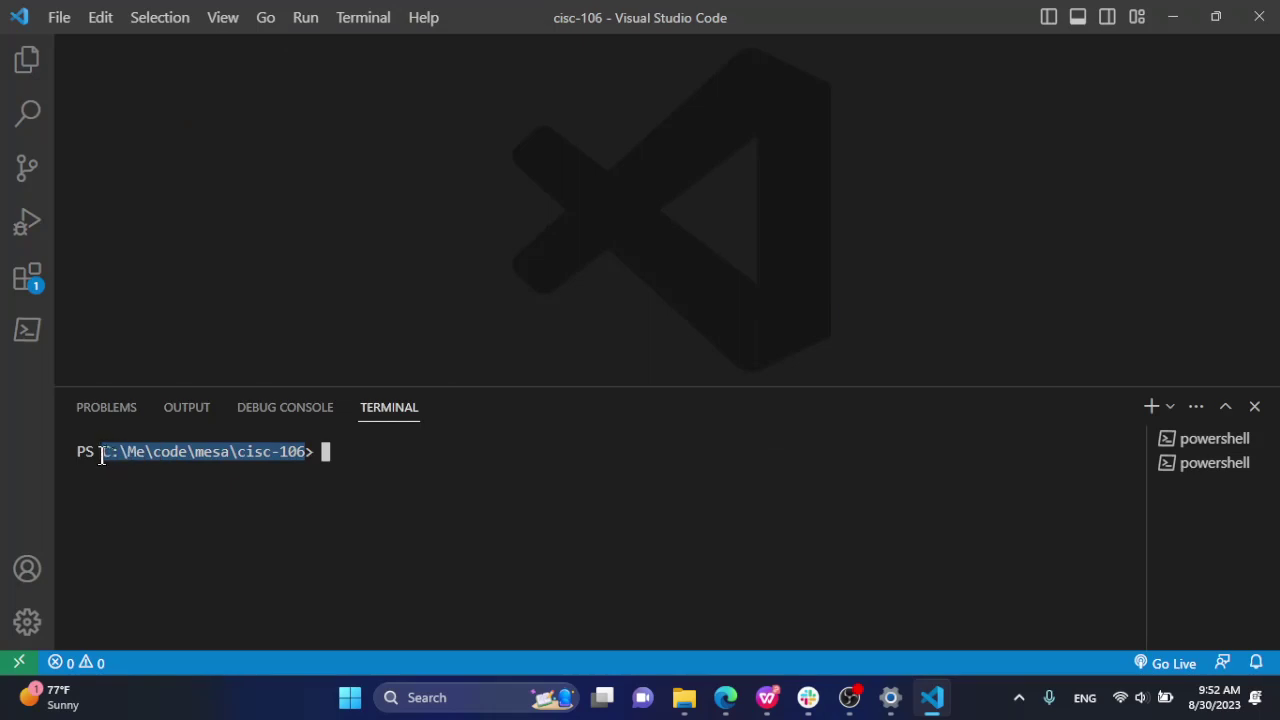
click(308, 452)
drag(312, 452, 103, 457)
click(240, 503)
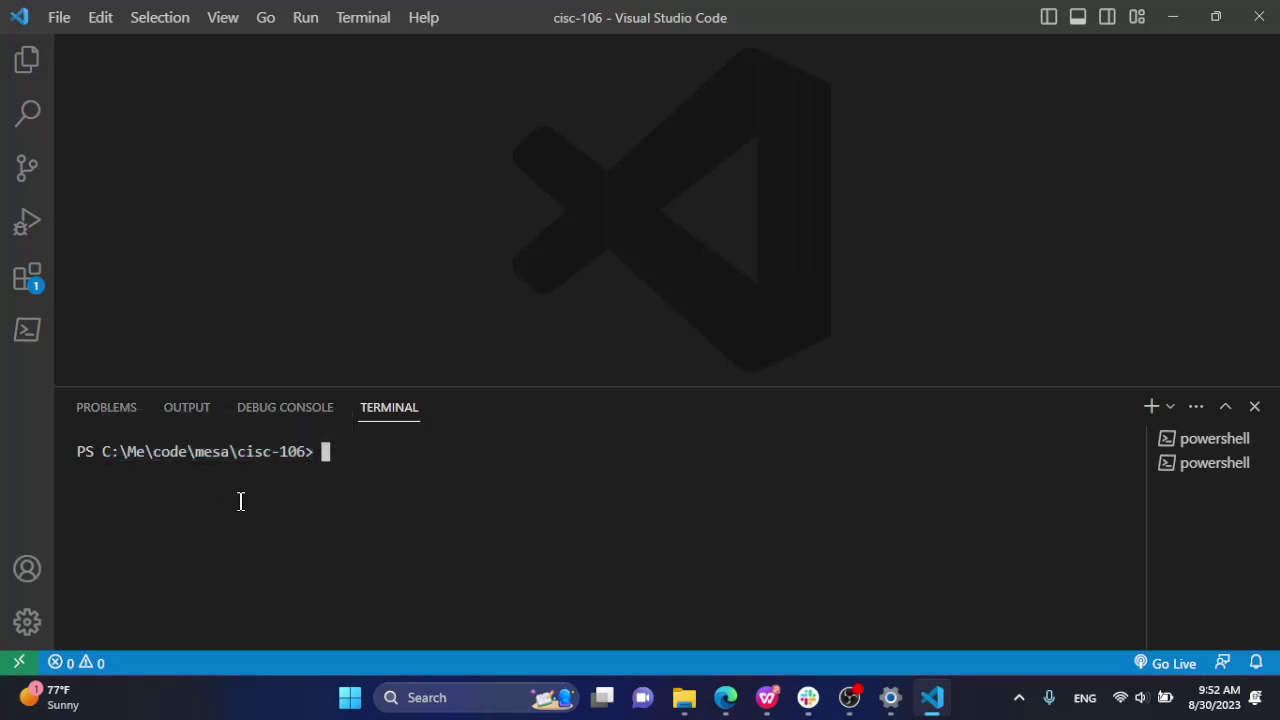
drag(308, 457, 251, 498)
click(352, 488)
drag(305, 453, 100, 456)
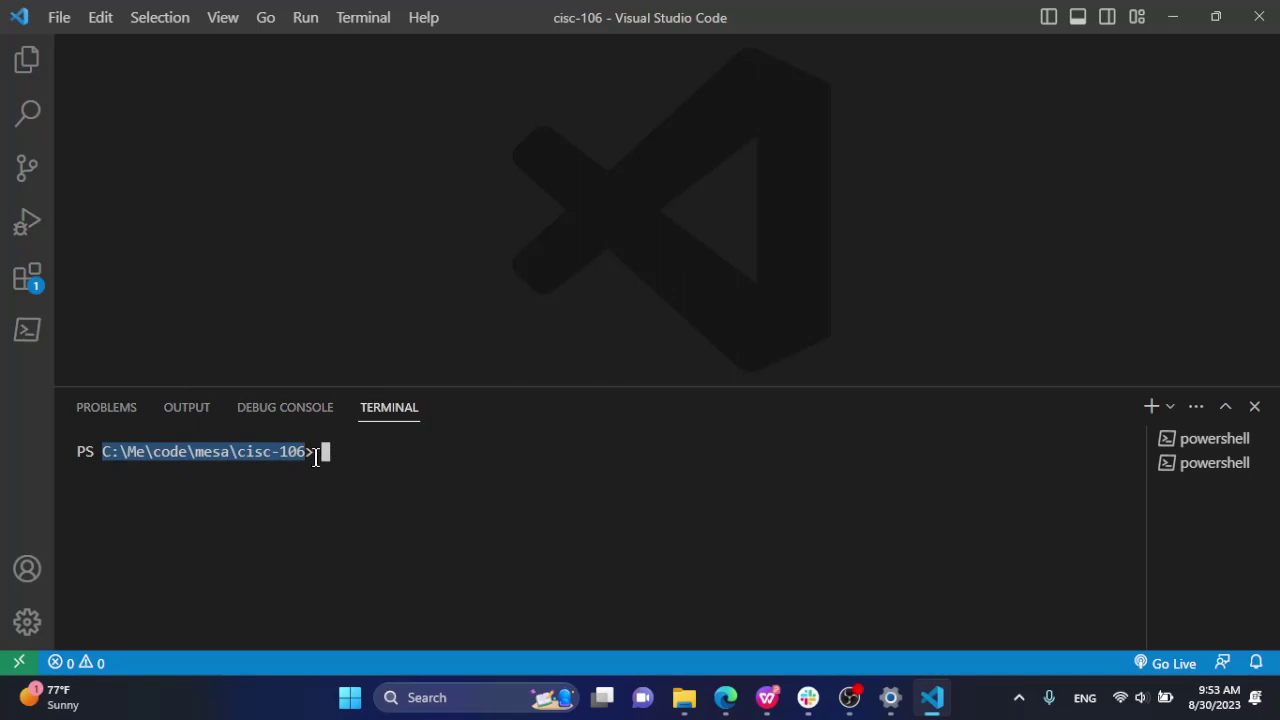
click(458, 468)
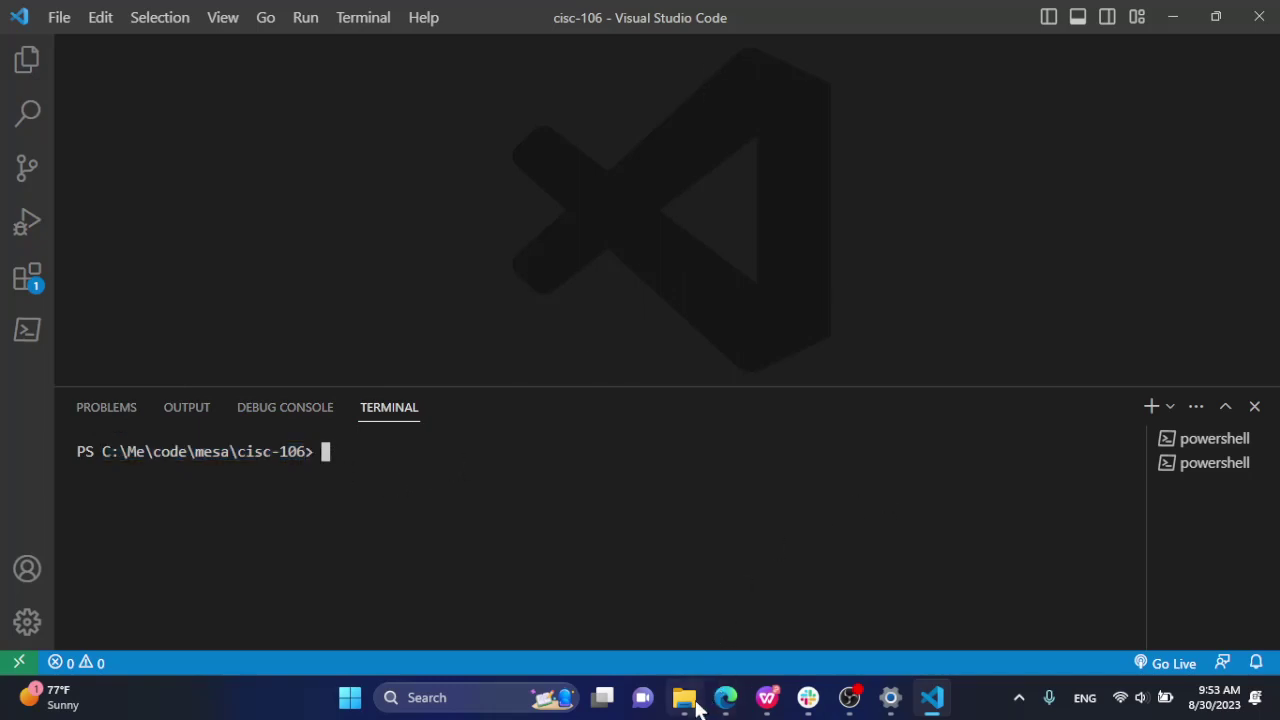
Step: Switch to File Explorer and arrange it side by side with Visual Studio Code, each filling half the screen
mouse_move(693, 705)
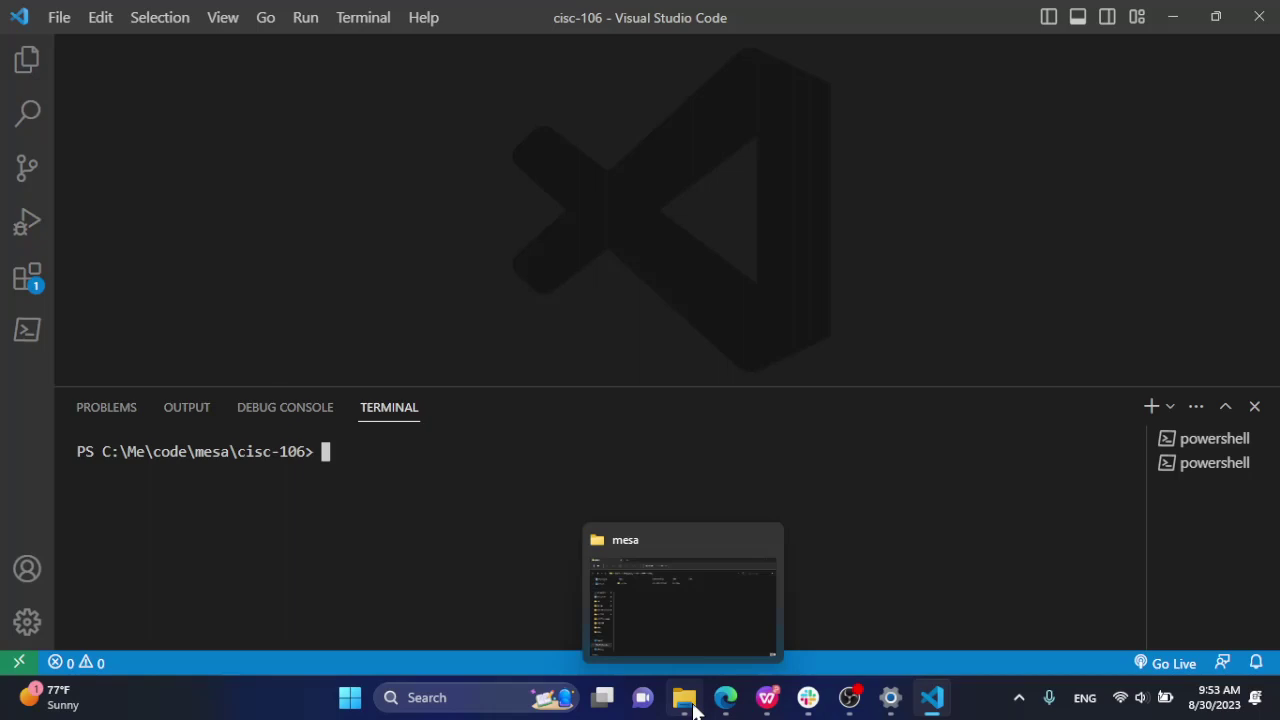
click(693, 705)
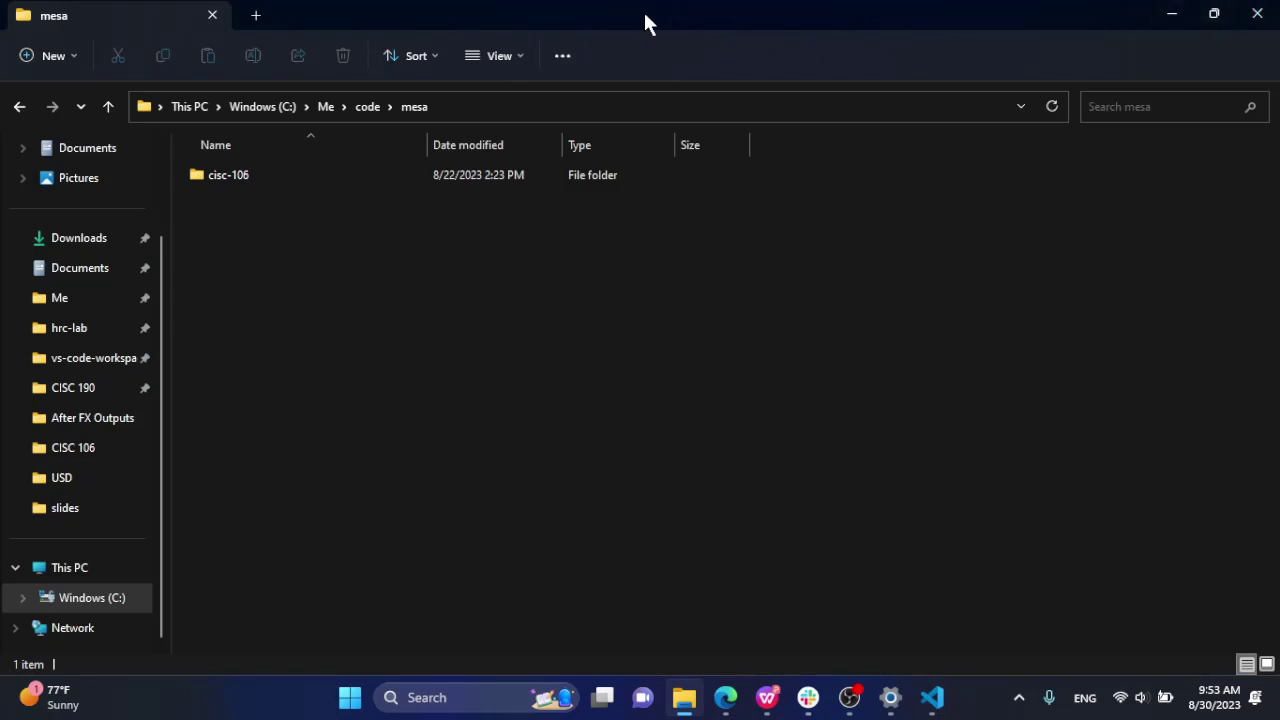
drag(645, 15, 8, 317)
drag(32, 310, 47, 315)
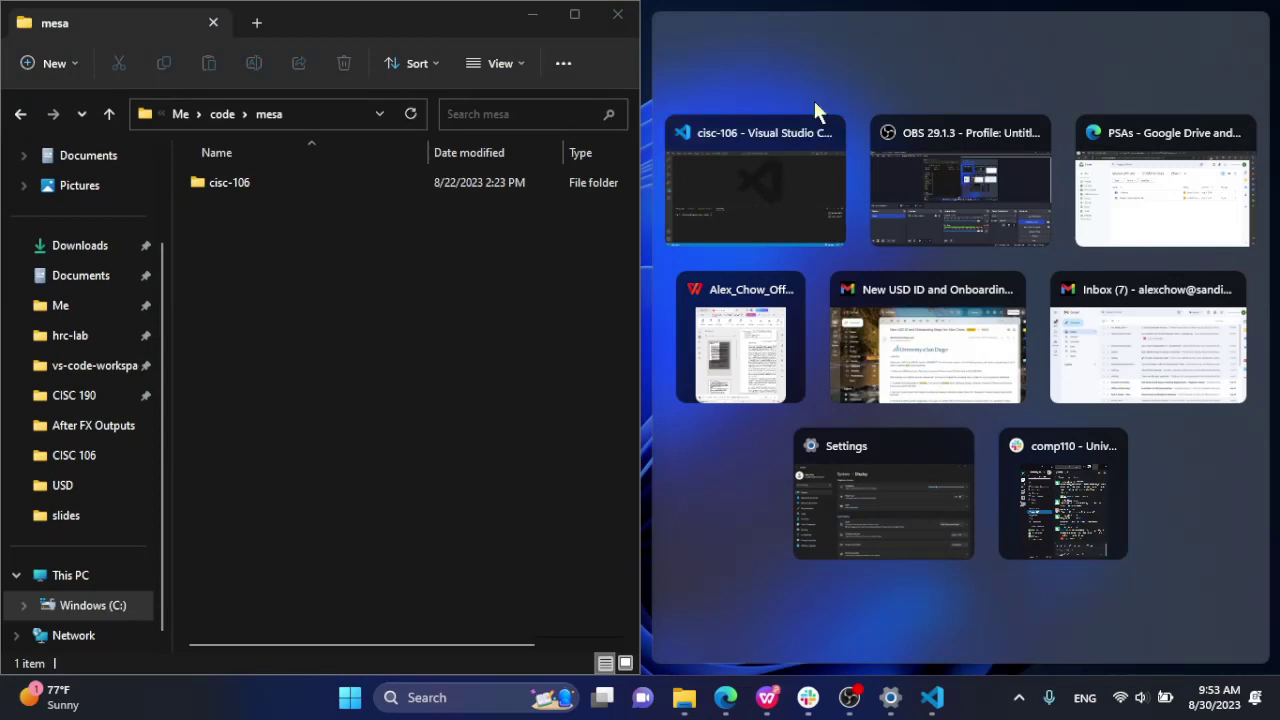
click(757, 193)
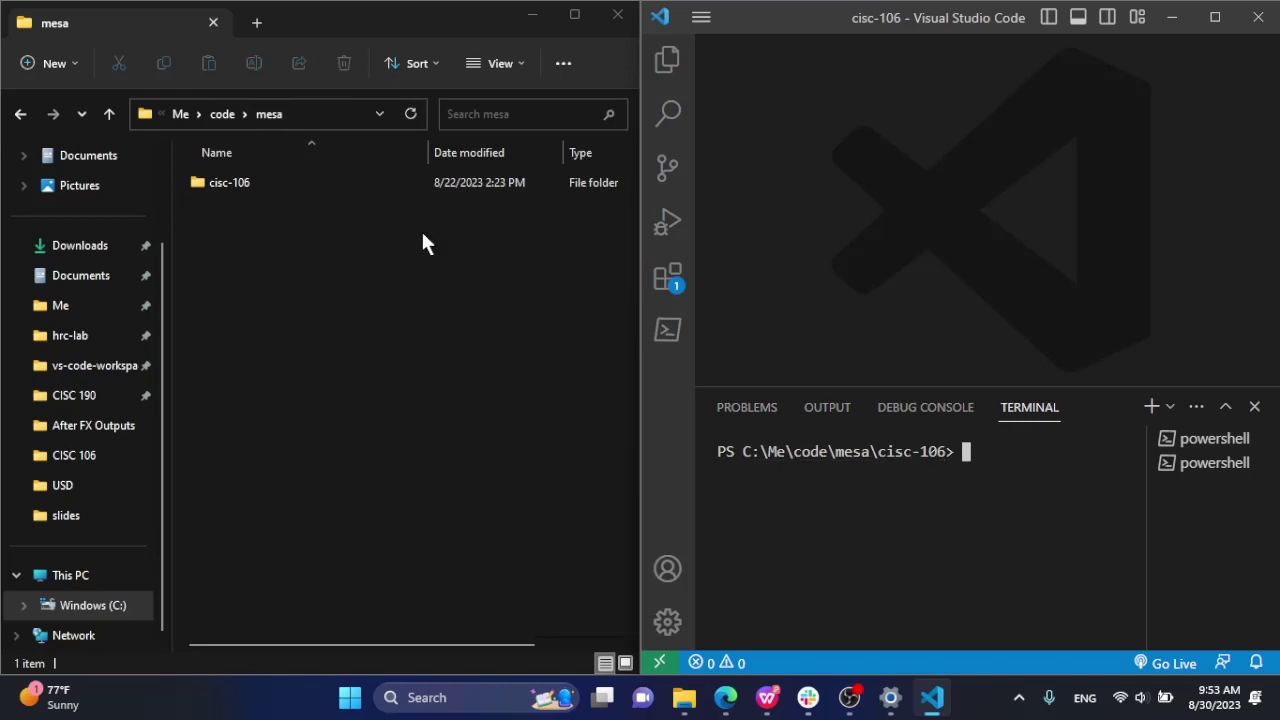
Step: Open the cisc-106 folder in File Explorer and examine the matching folder name and drive in the terminal path
double_click(246, 182)
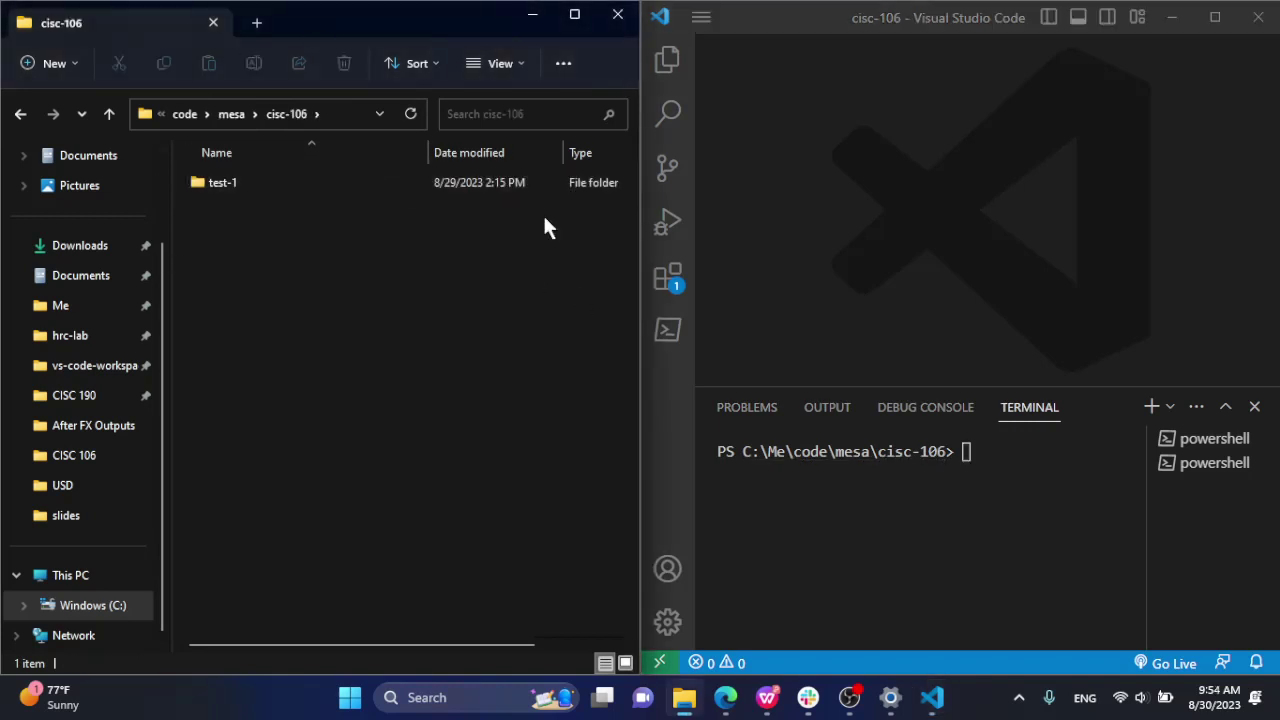
click(1000, 452)
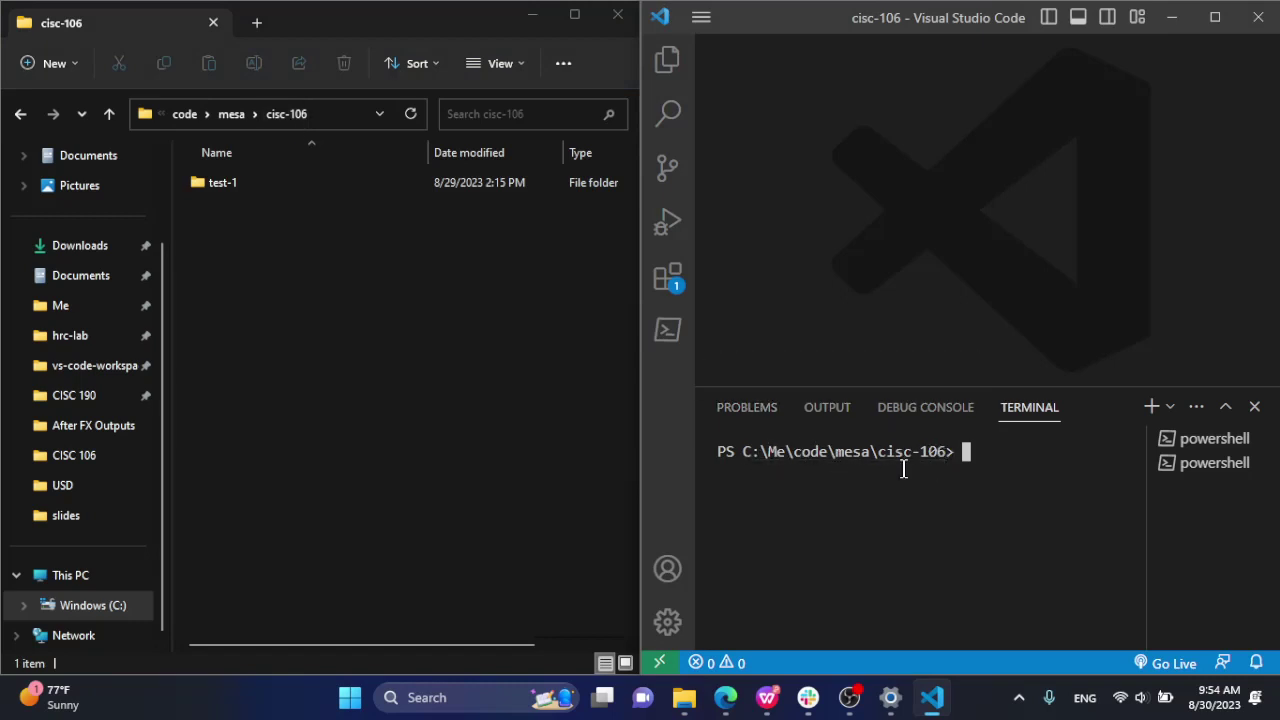
drag(876, 452, 948, 452)
click(948, 453)
drag(877, 452, 947, 457)
click(757, 451)
click(946, 487)
drag(744, 454, 760, 457)
click(769, 477)
Step: Browse from the Windows (C:) drive through Me into code, matching each folder to its part of the terminal path
click(96, 608)
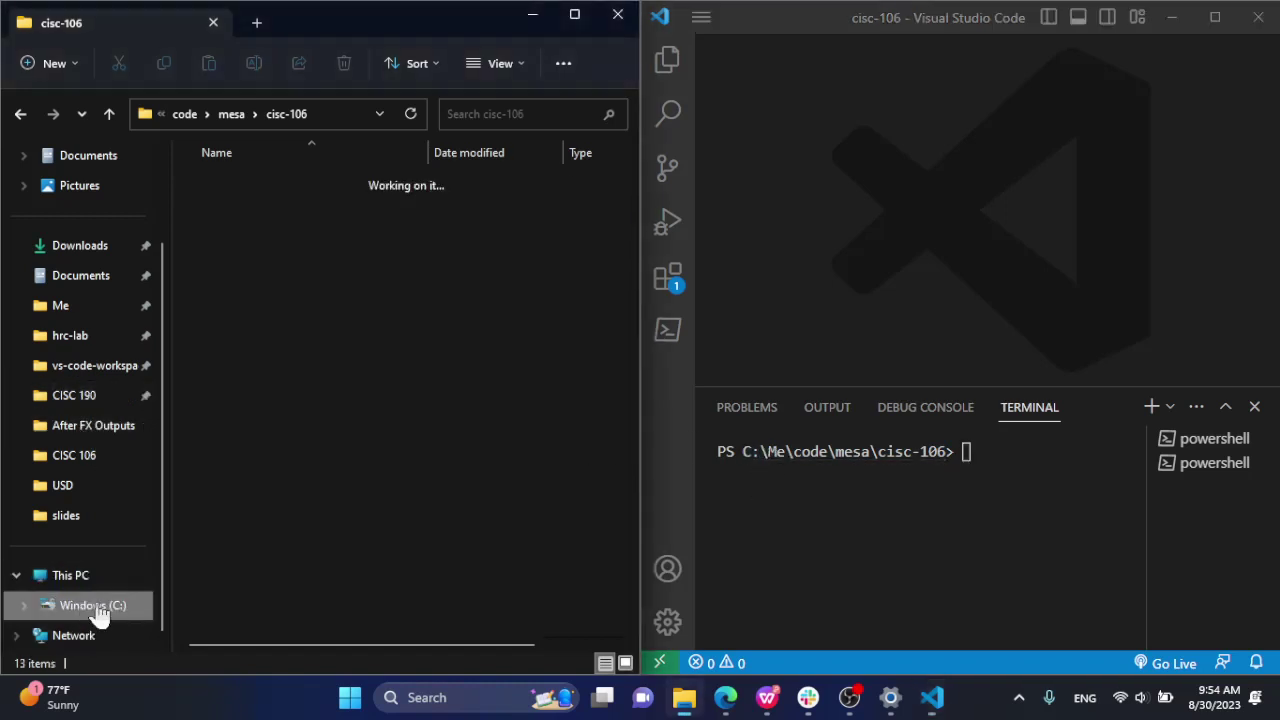
drag(768, 452, 791, 452)
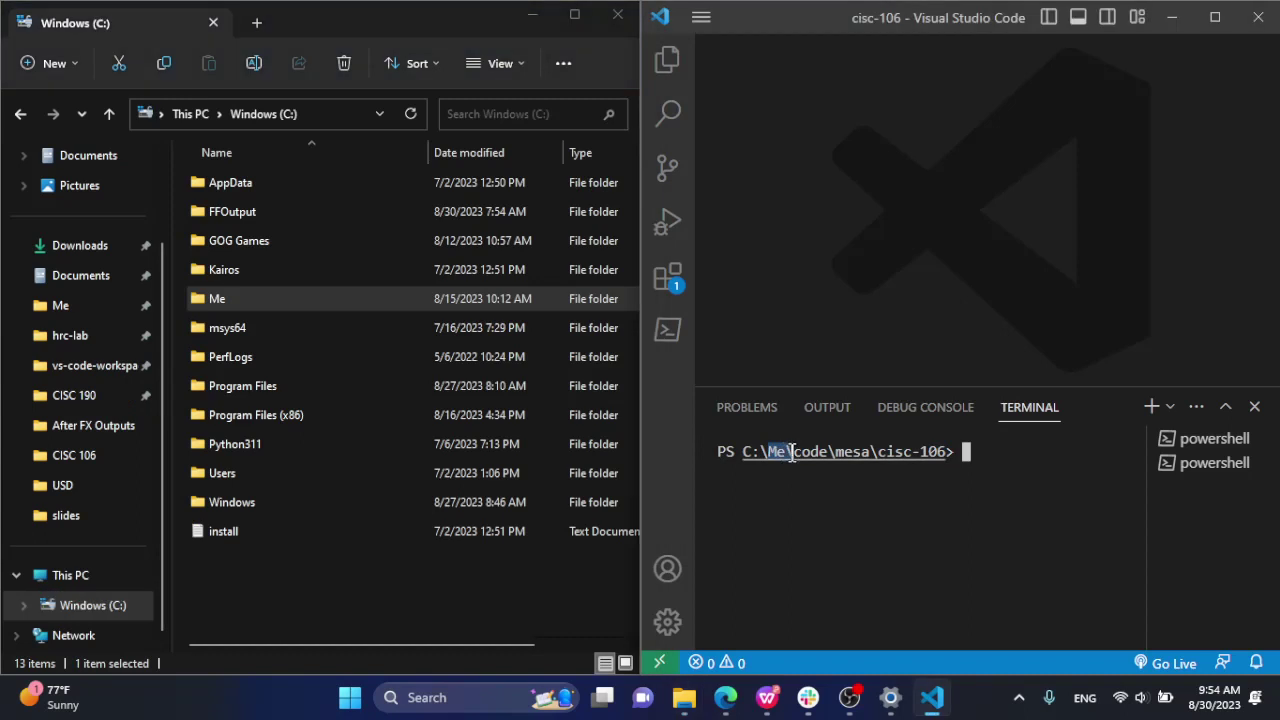
double_click(230, 298)
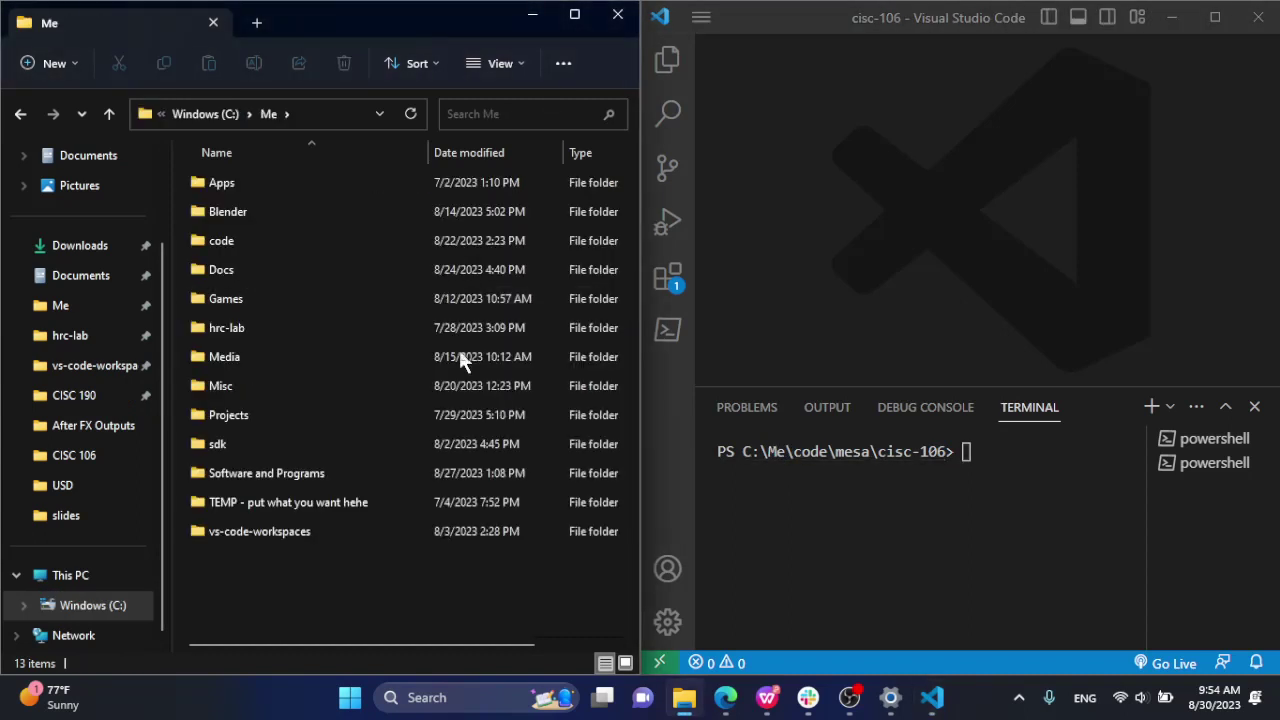
double_click(815, 452)
click(820, 477)
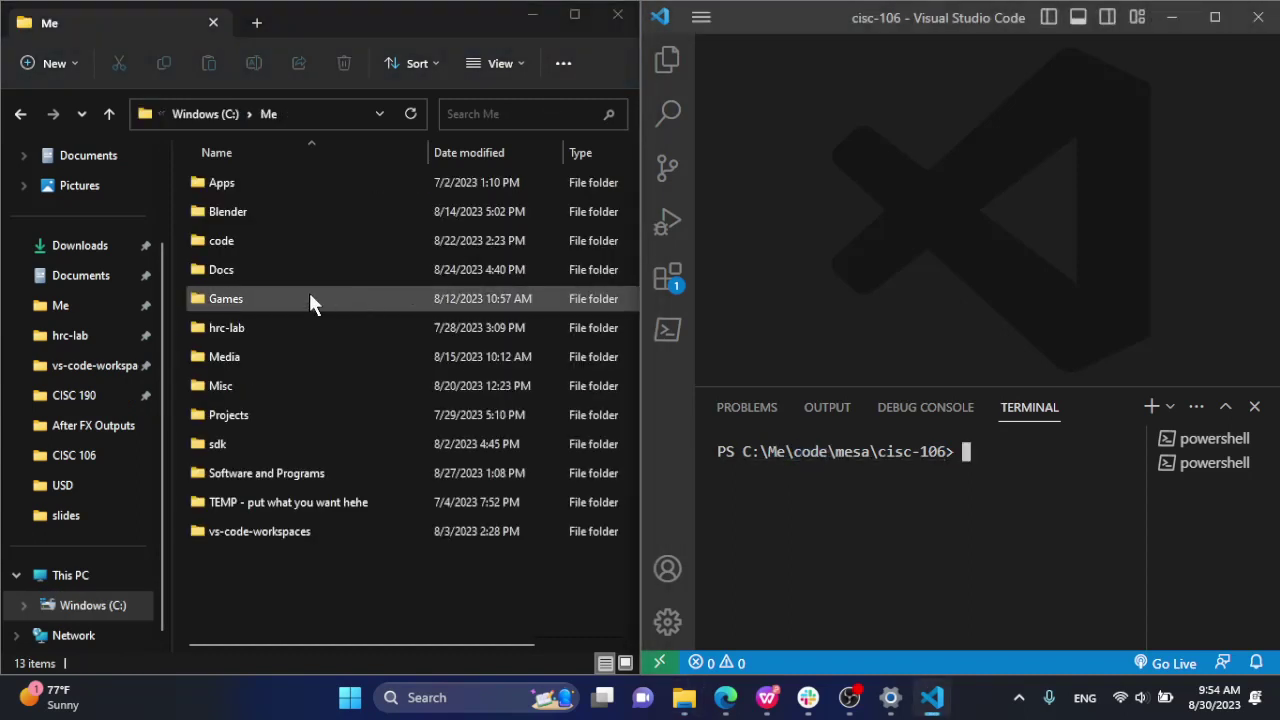
double_click(238, 242)
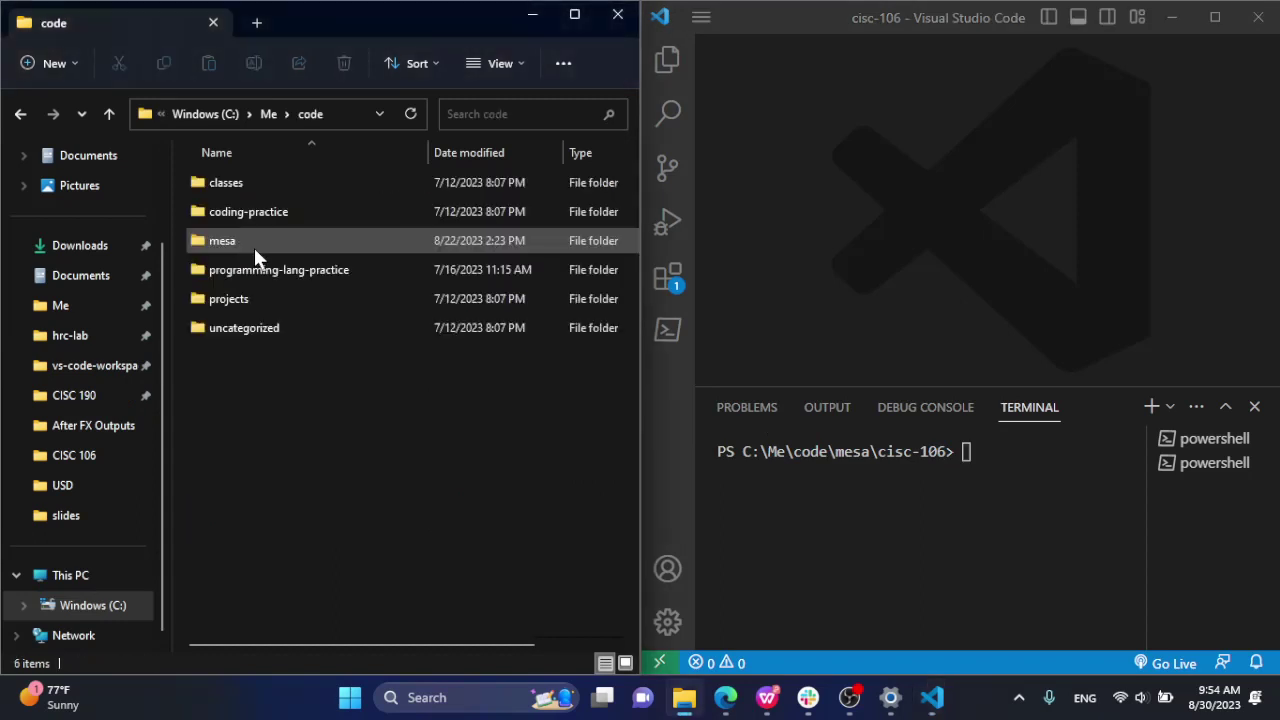
Step: Continue through mesa into cisc-106 in File Explorer, matching both folder names to the end of the terminal path
double_click(856, 451)
click(866, 470)
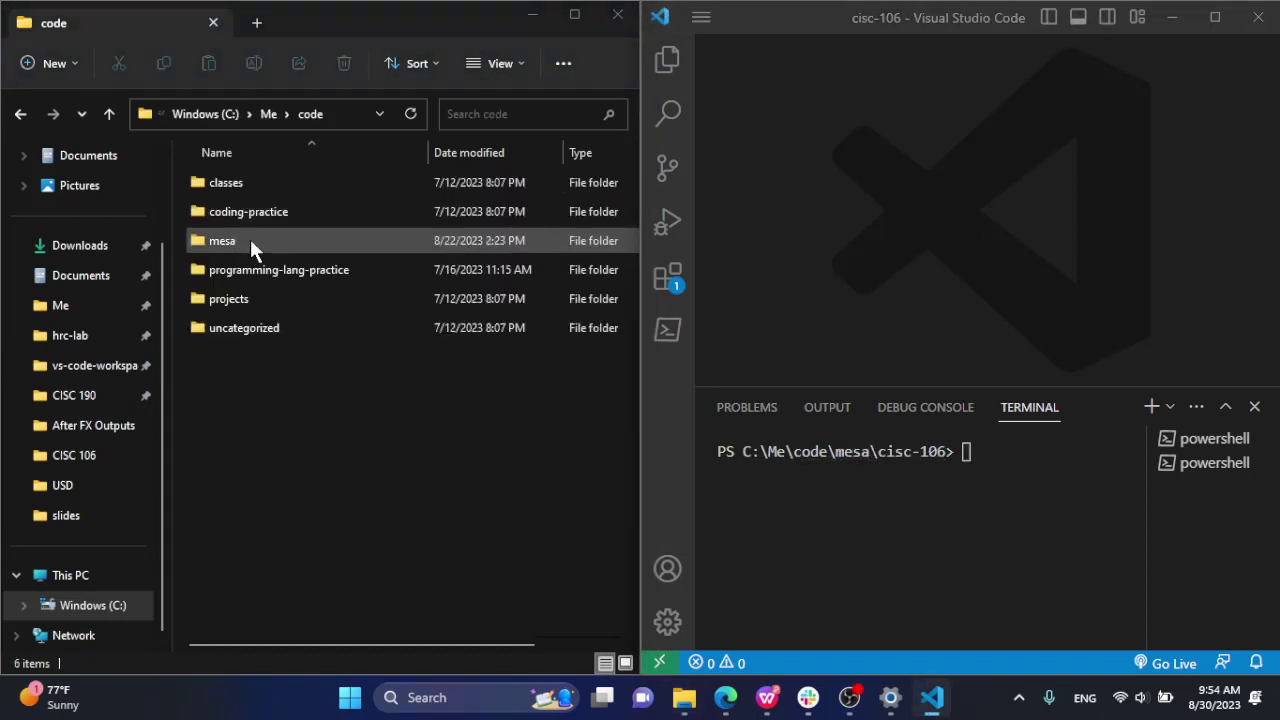
double_click(251, 249)
double_click(912, 451)
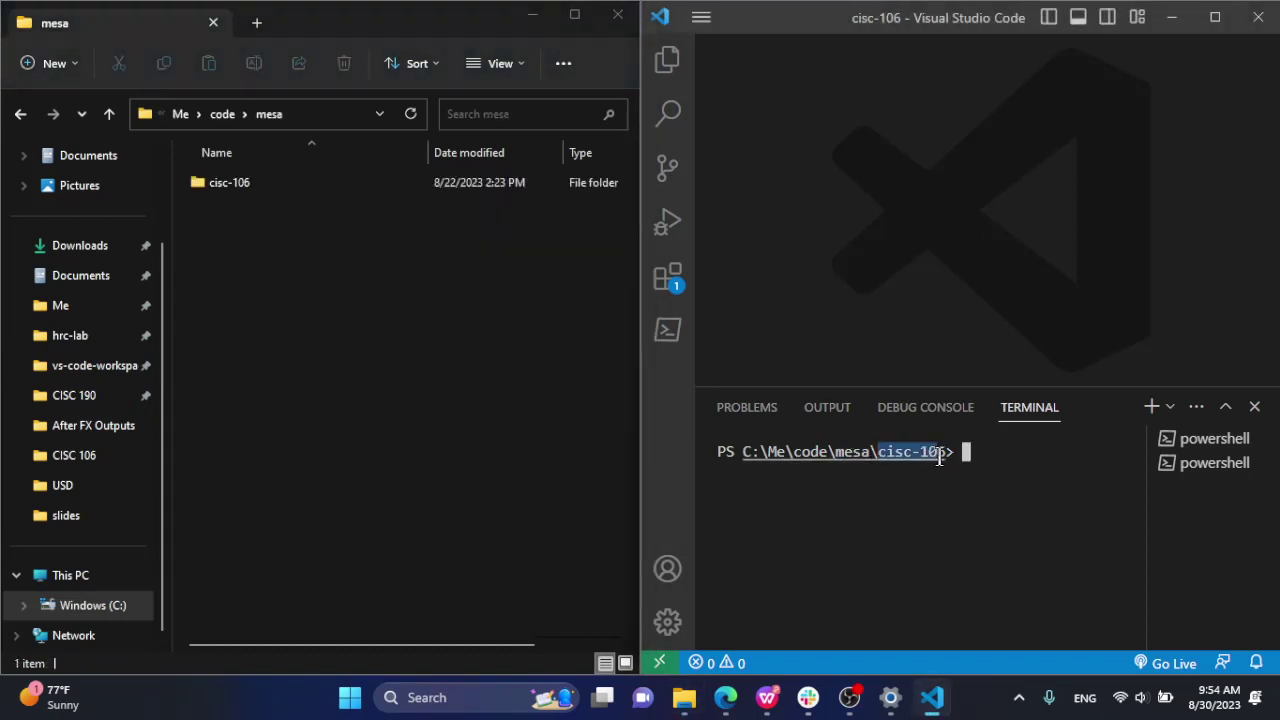
click(880, 470)
double_click(267, 189)
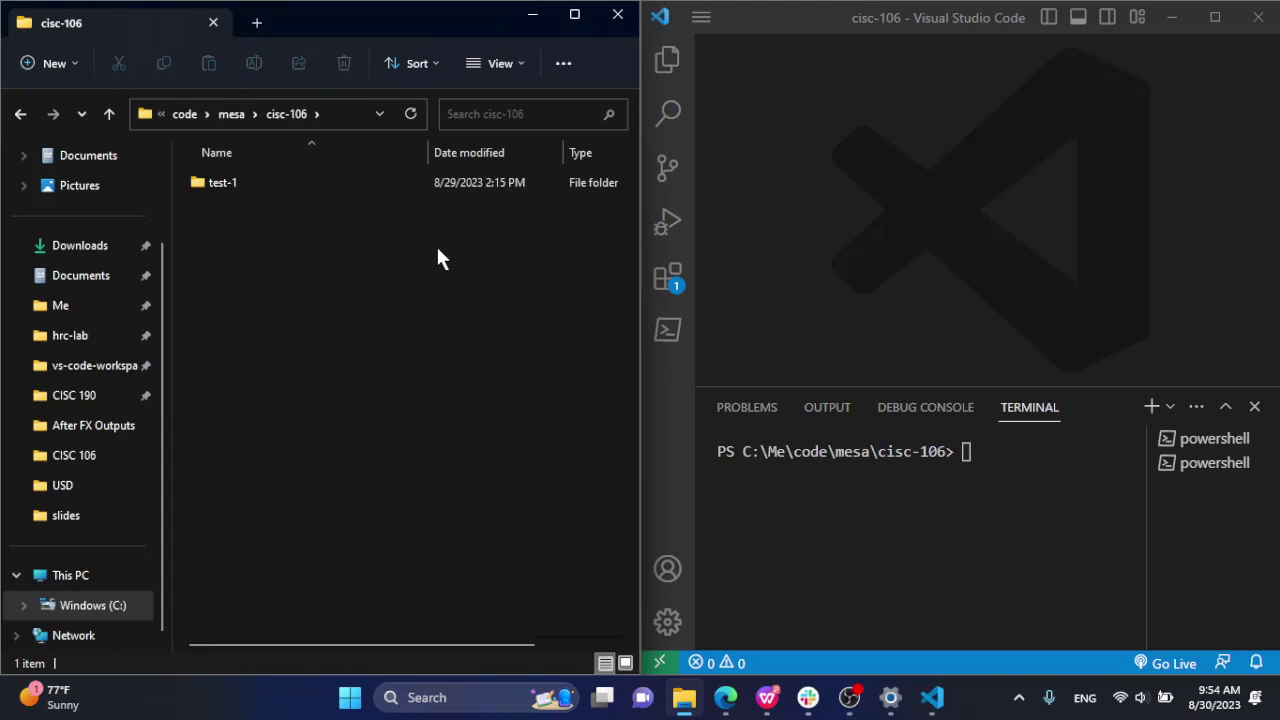
Step: Enlarge the Visual Studio Code terminal panel, and list the contents of the cisc-106 directory with ls
click(270, 190)
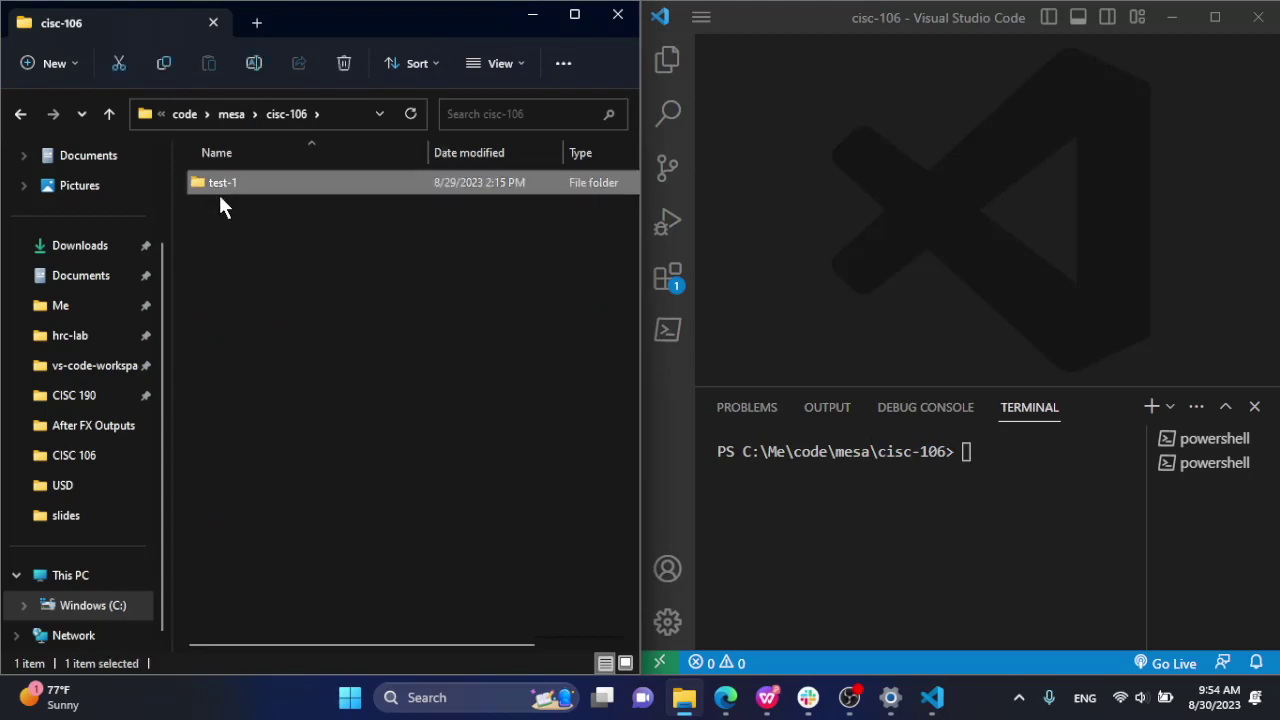
click(1025, 465)
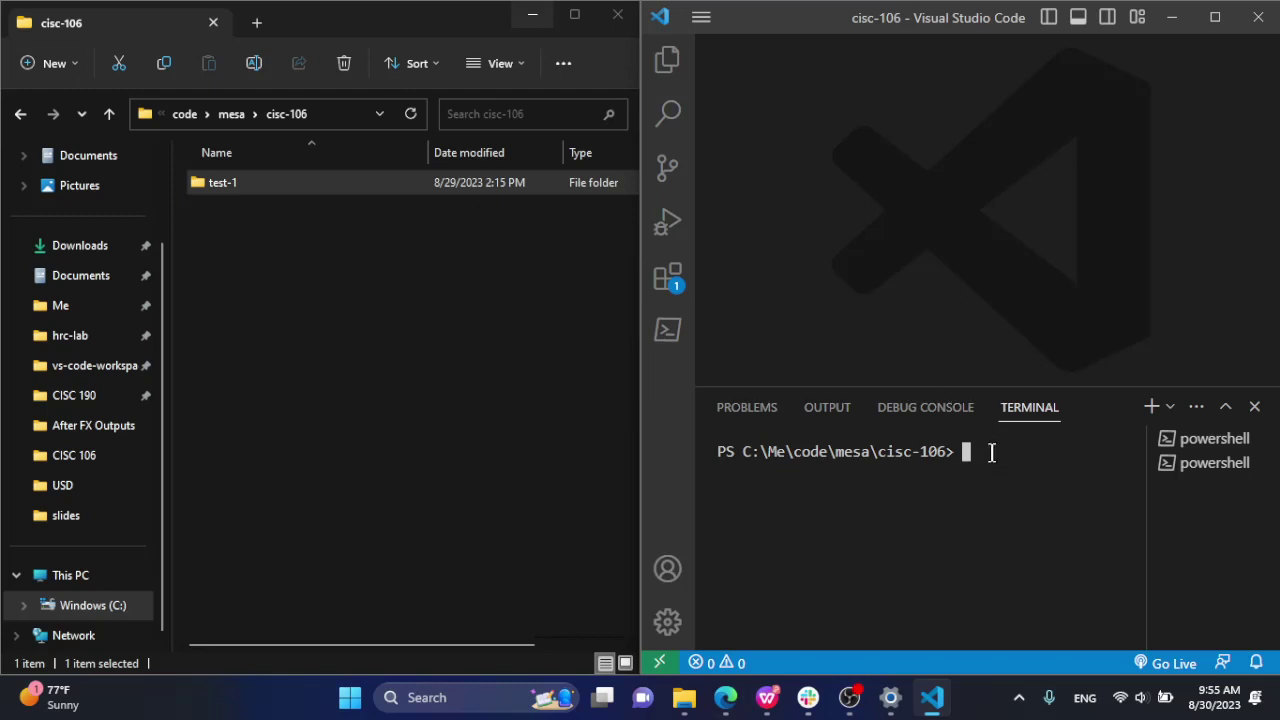
drag(1004, 386, 1010, 308)
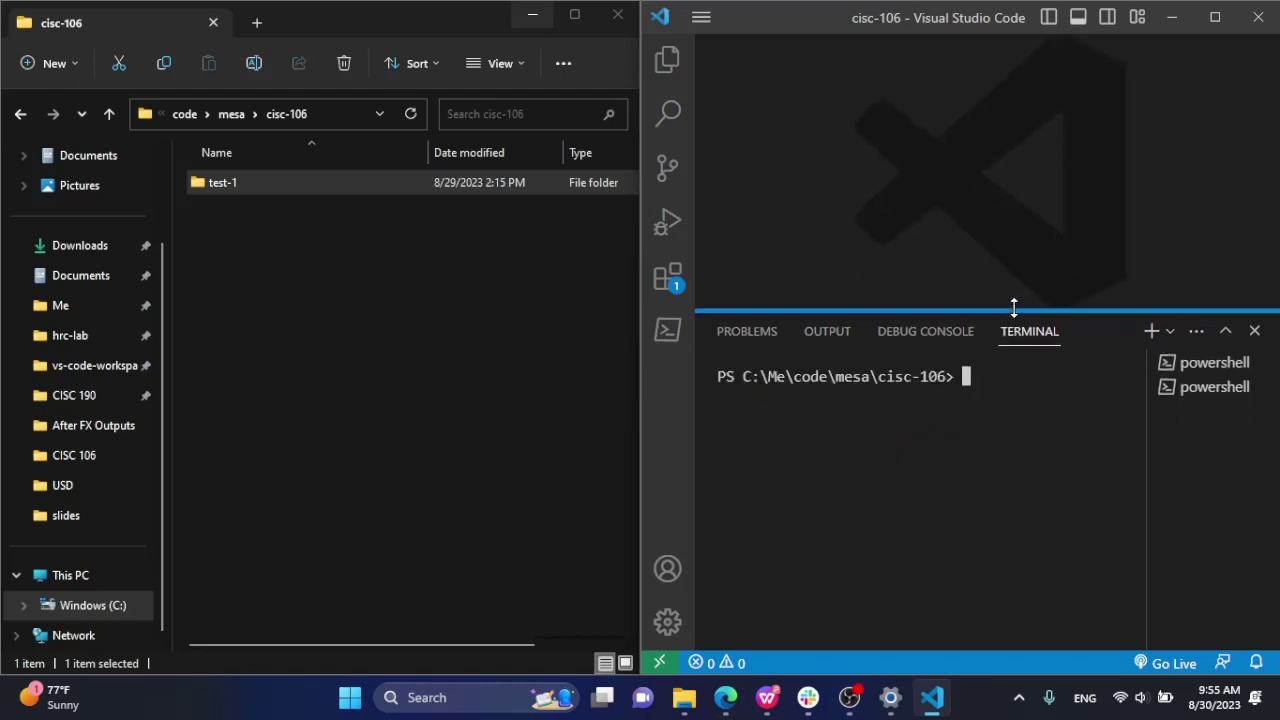
drag(800, 382, 991, 380)
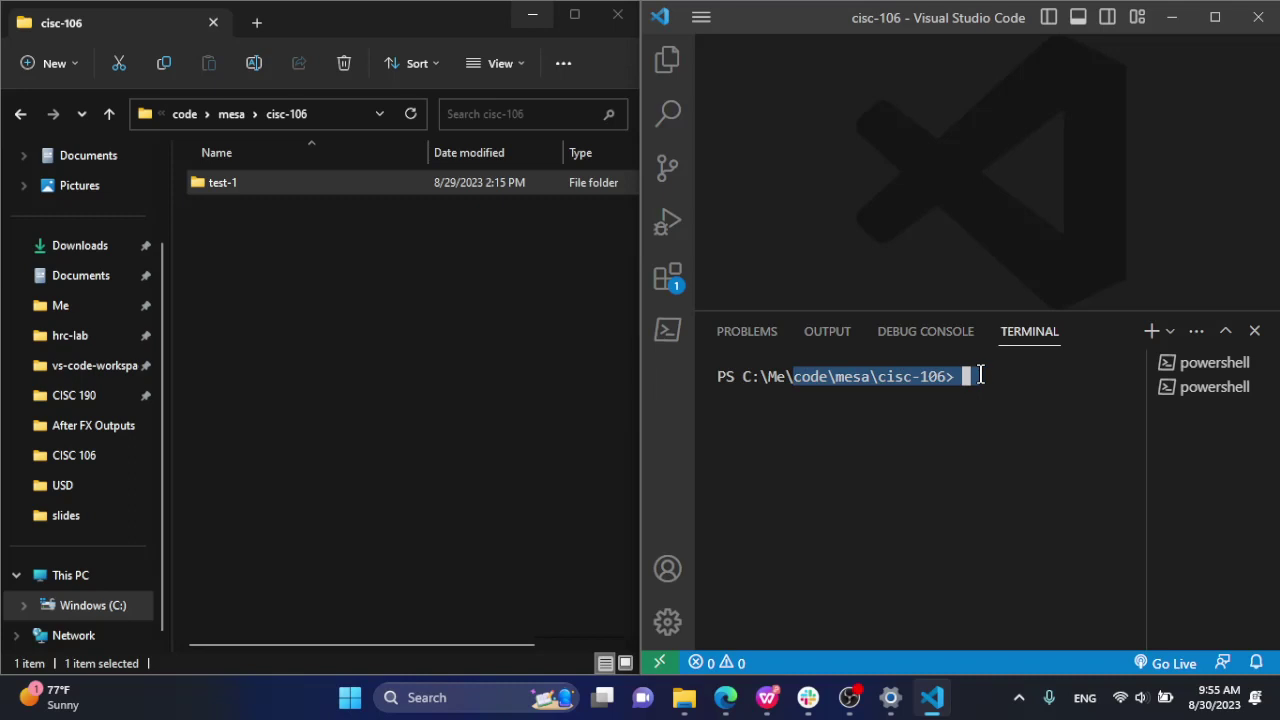
click(991, 382)
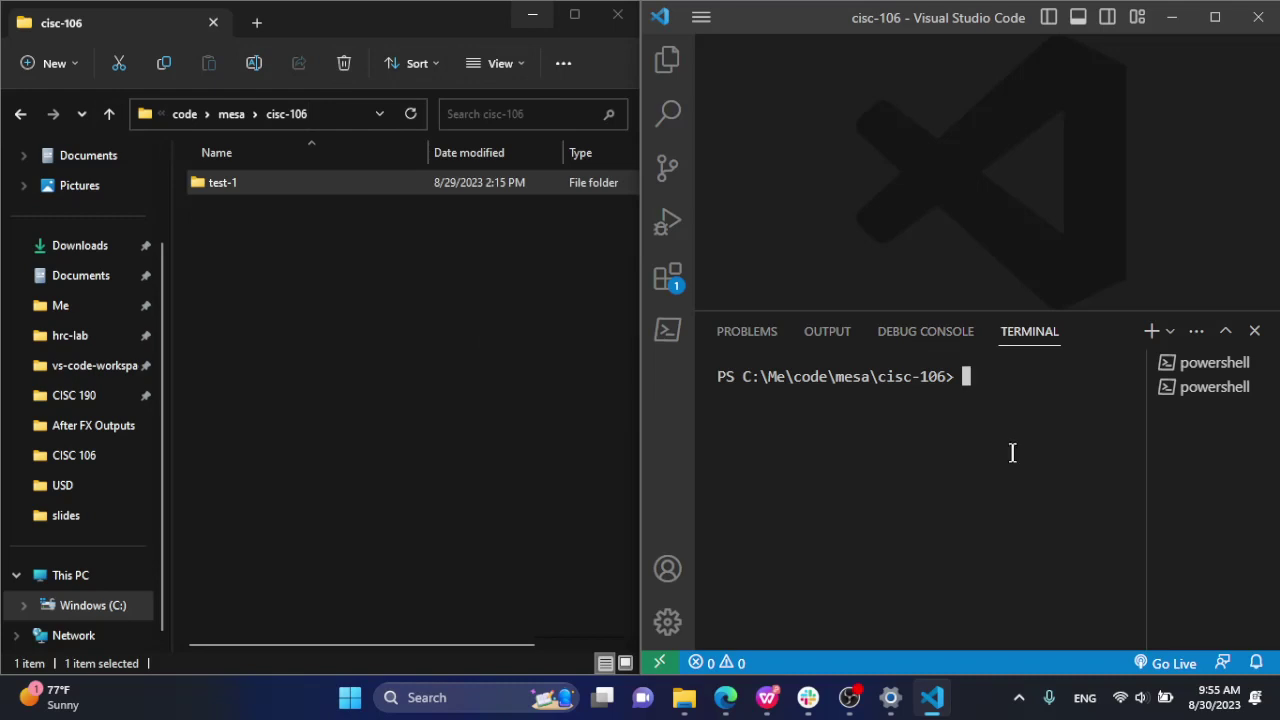
text(ls)
key(Return)
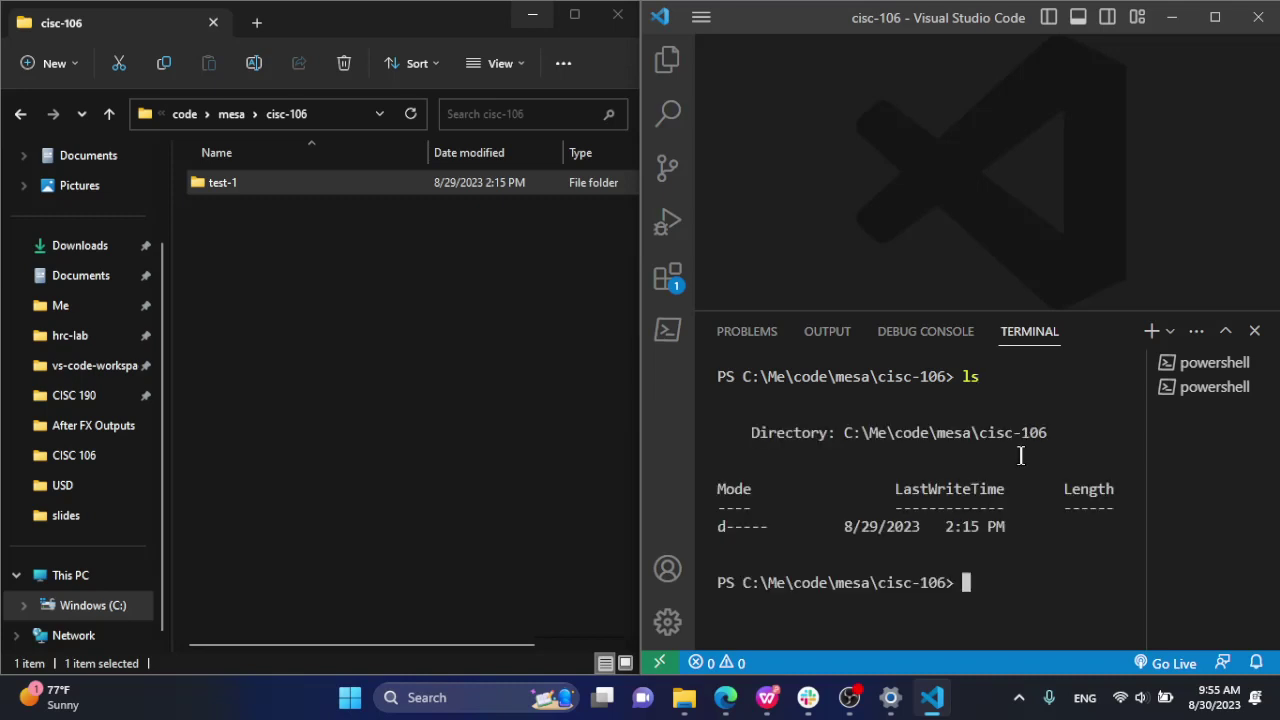
Step: Close the extra powershell terminal to widen the output area and run ls again in cisc-106
click(1259, 365)
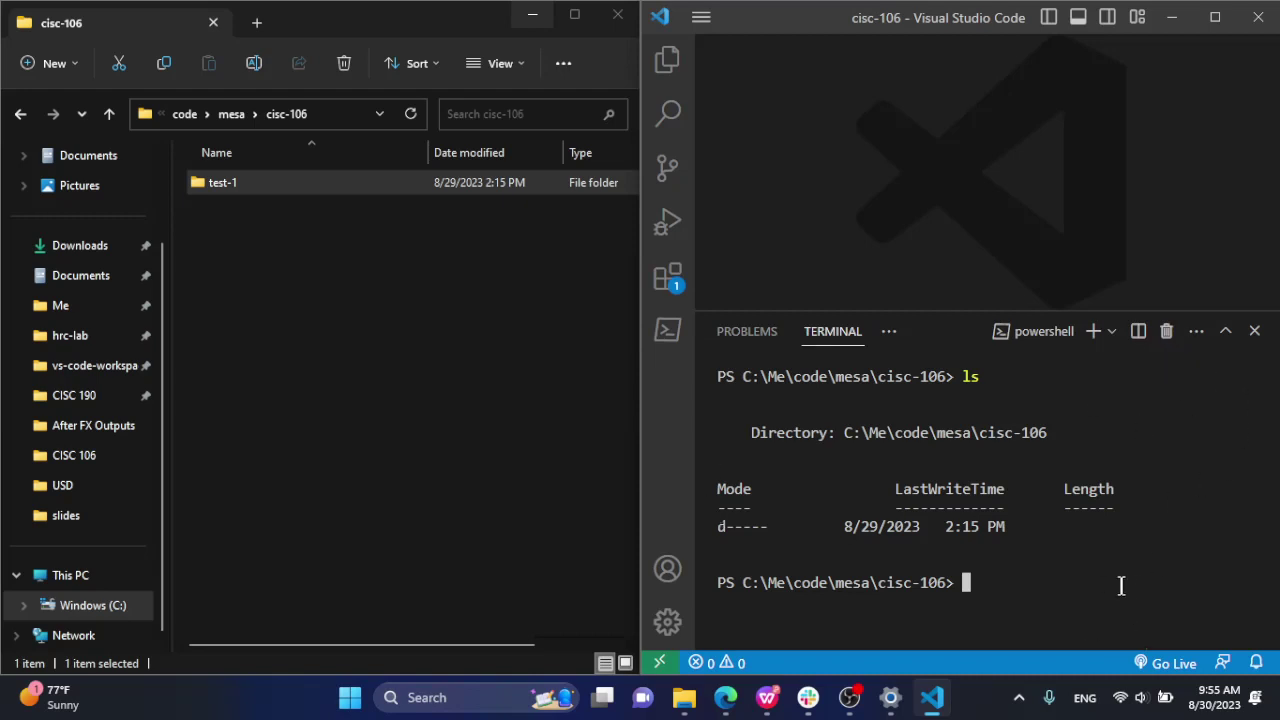
text(ls)
key(Return)
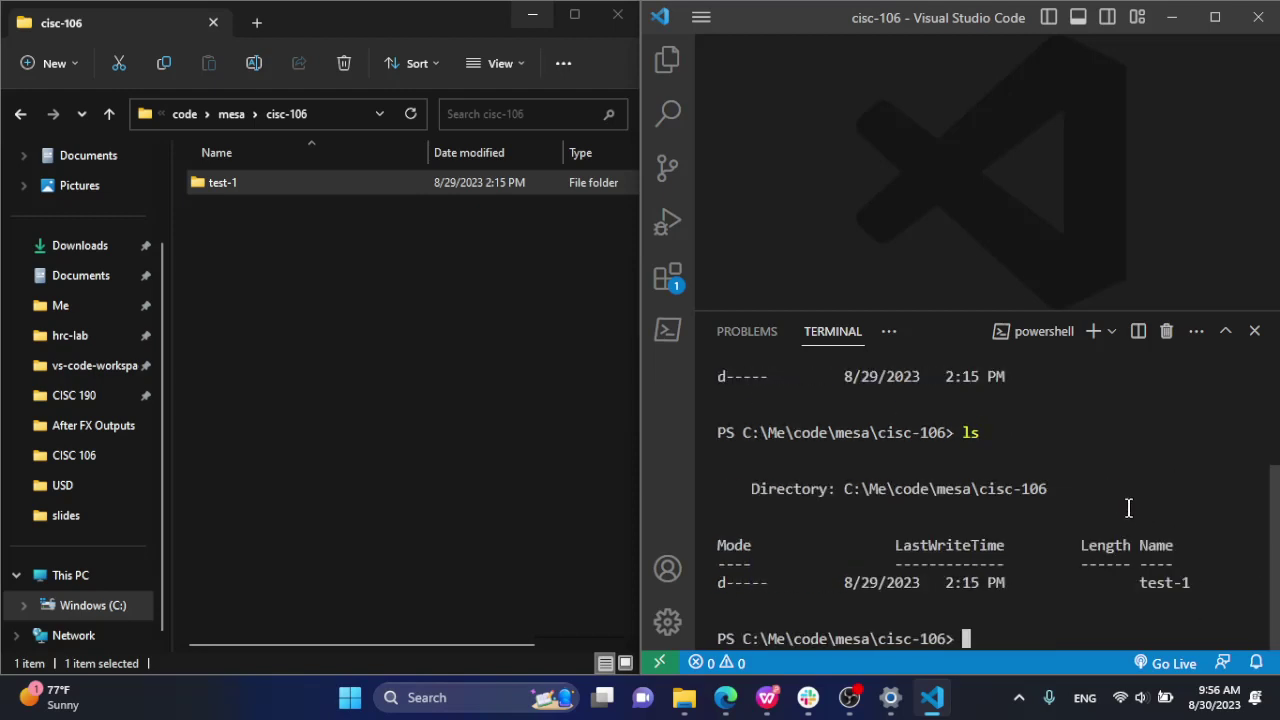
Step: Examine the Name column and directory path in the ls output, matching them to the test-1 folder inside cisc-106 in File Explorer
drag(1137, 549, 1211, 594)
click(1190, 582)
drag(1141, 552, 1191, 583)
click(1163, 583)
double_click(968, 433)
click(984, 434)
drag(1143, 588, 1196, 587)
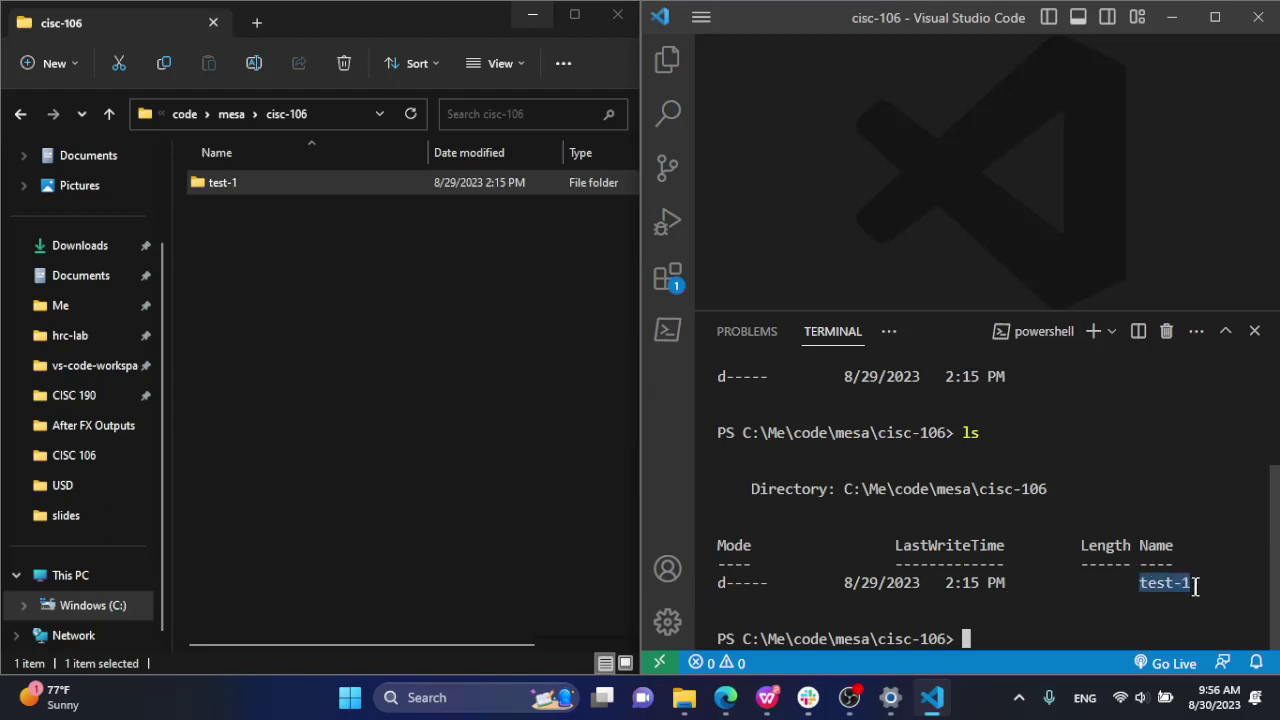
right_click(1196, 587)
click(257, 186)
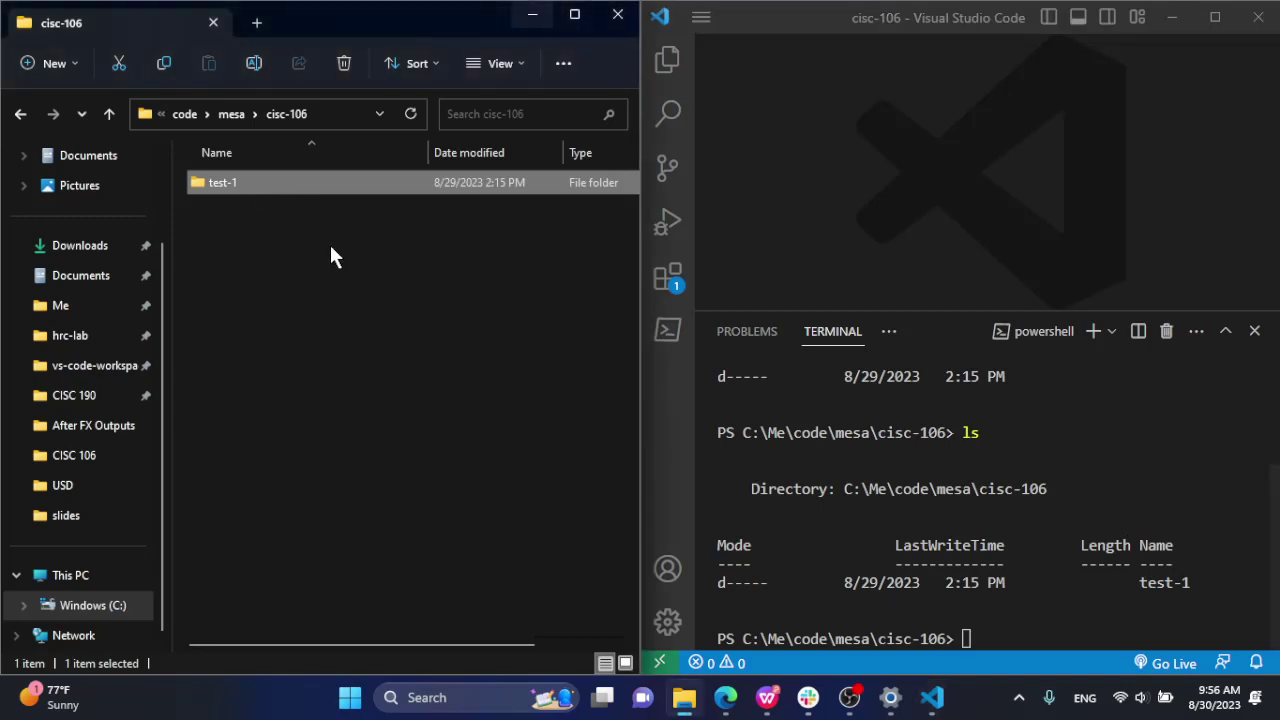
click(727, 588)
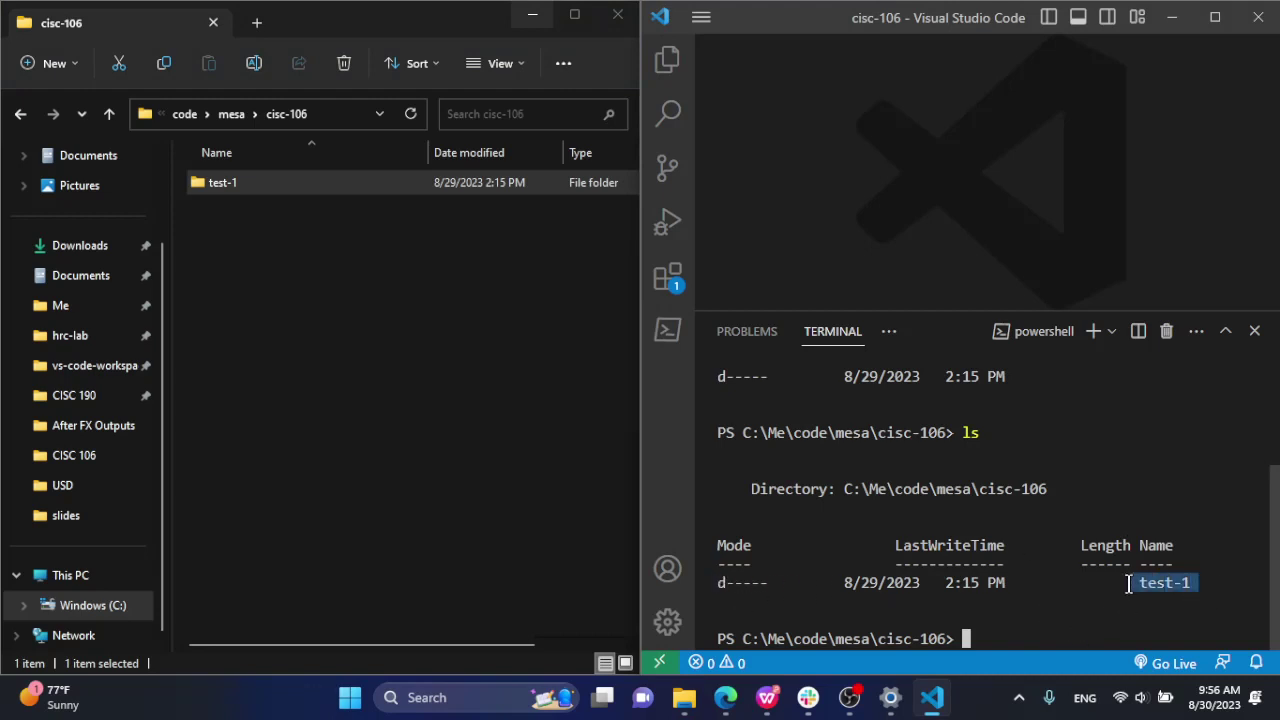
drag(1048, 490, 980, 490)
click(1069, 490)
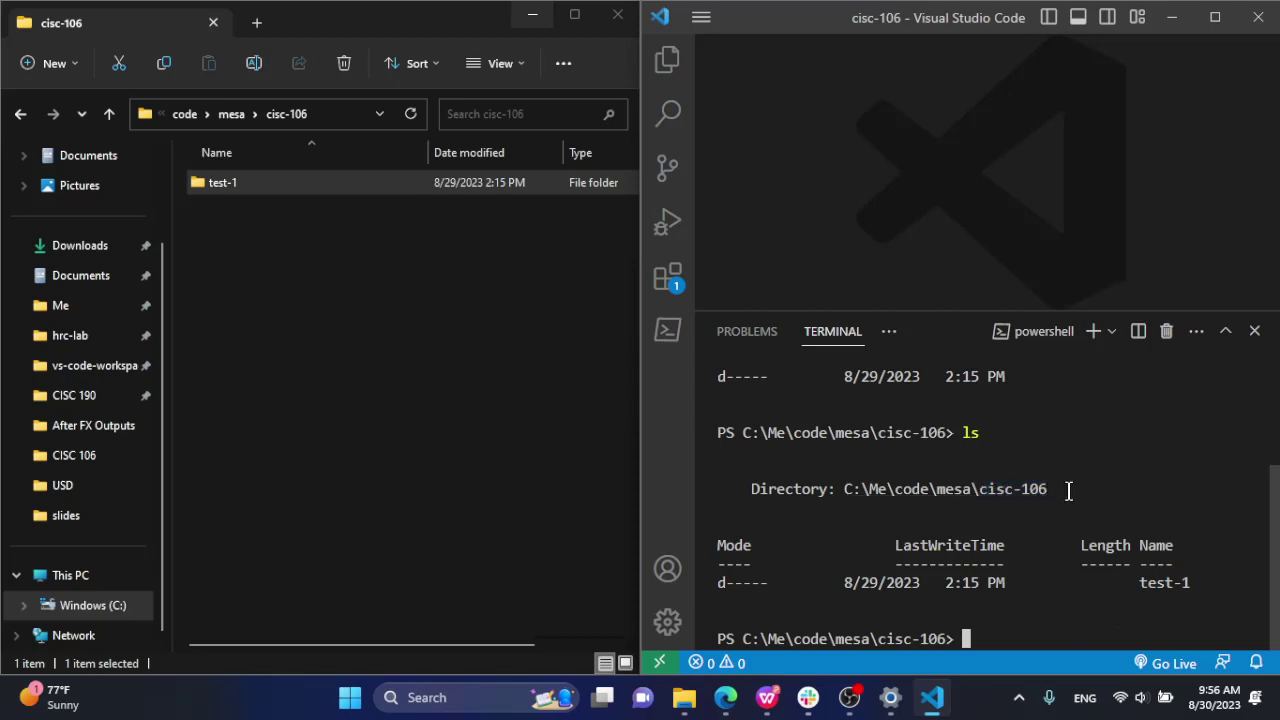
Step: Open the test-1 folder in File Explorer
click(509, 271)
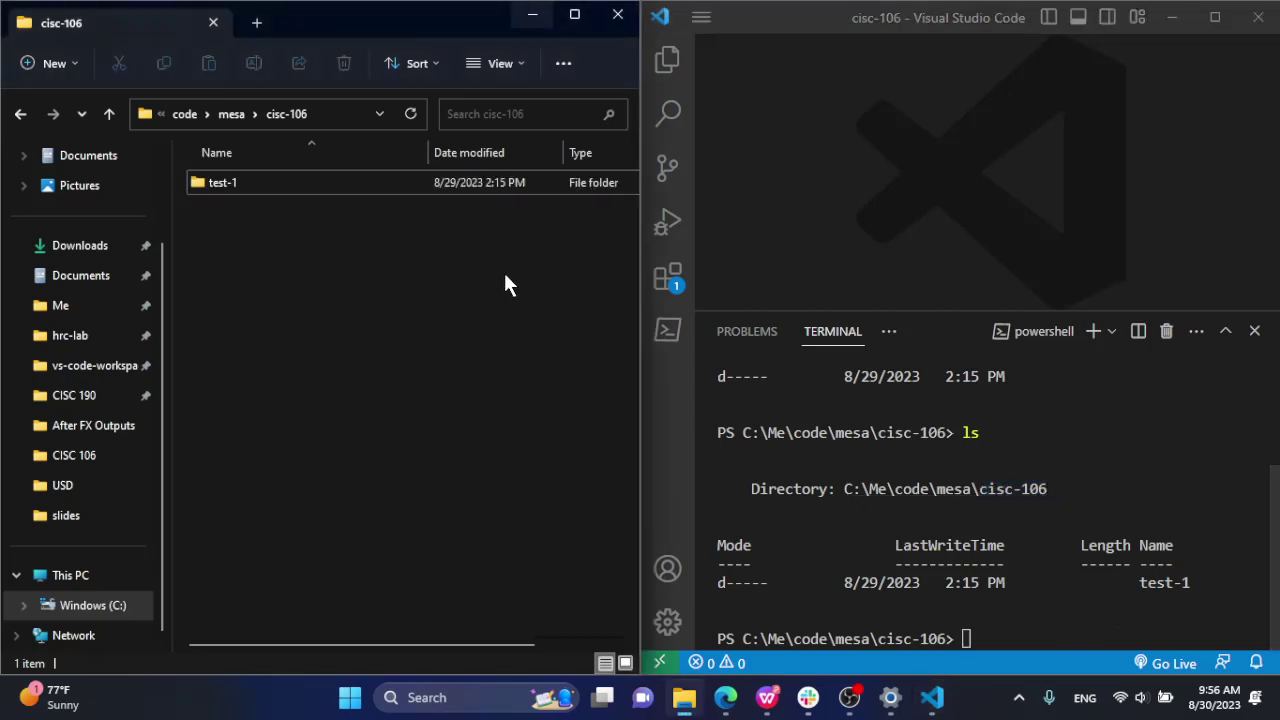
double_click(257, 188)
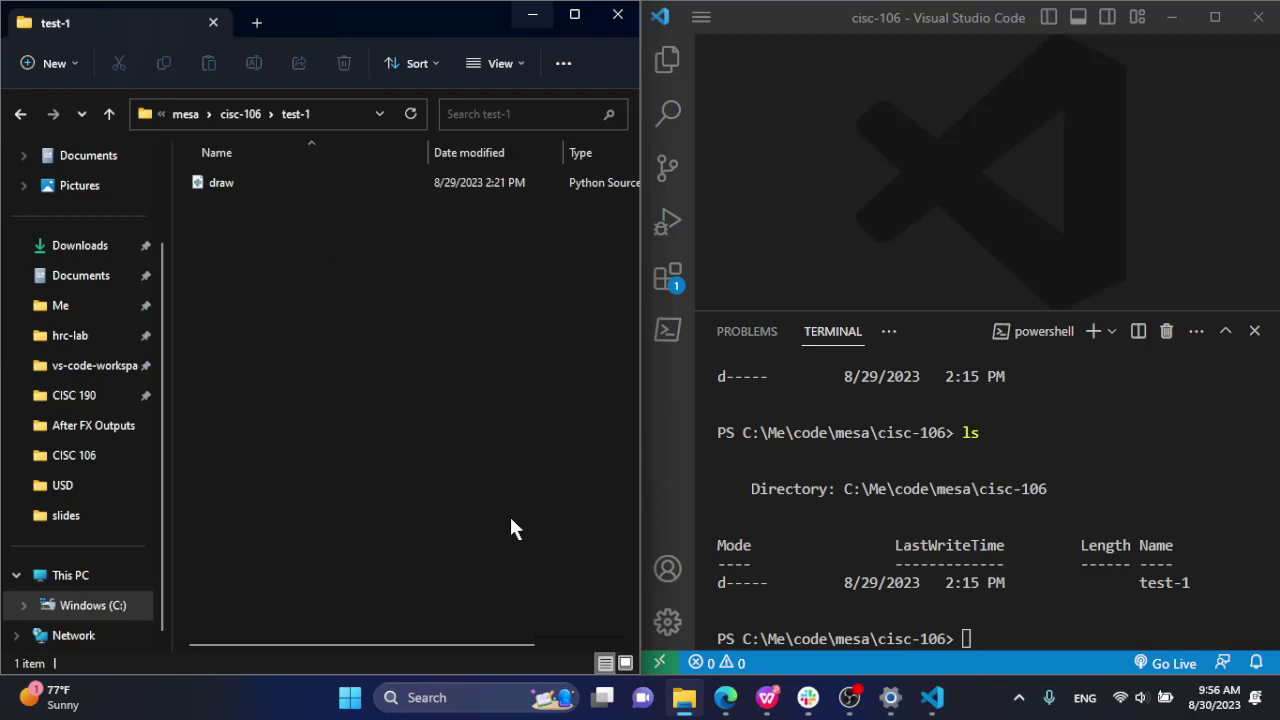
mouse_move(523, 643)
mouse_down()
mouse_move(580, 651)
mouse_move(525, 654)
mouse_up()
Step: Change the terminal's directory with cd test-1 and examine the last two folders in the prompt path
click(1123, 630)
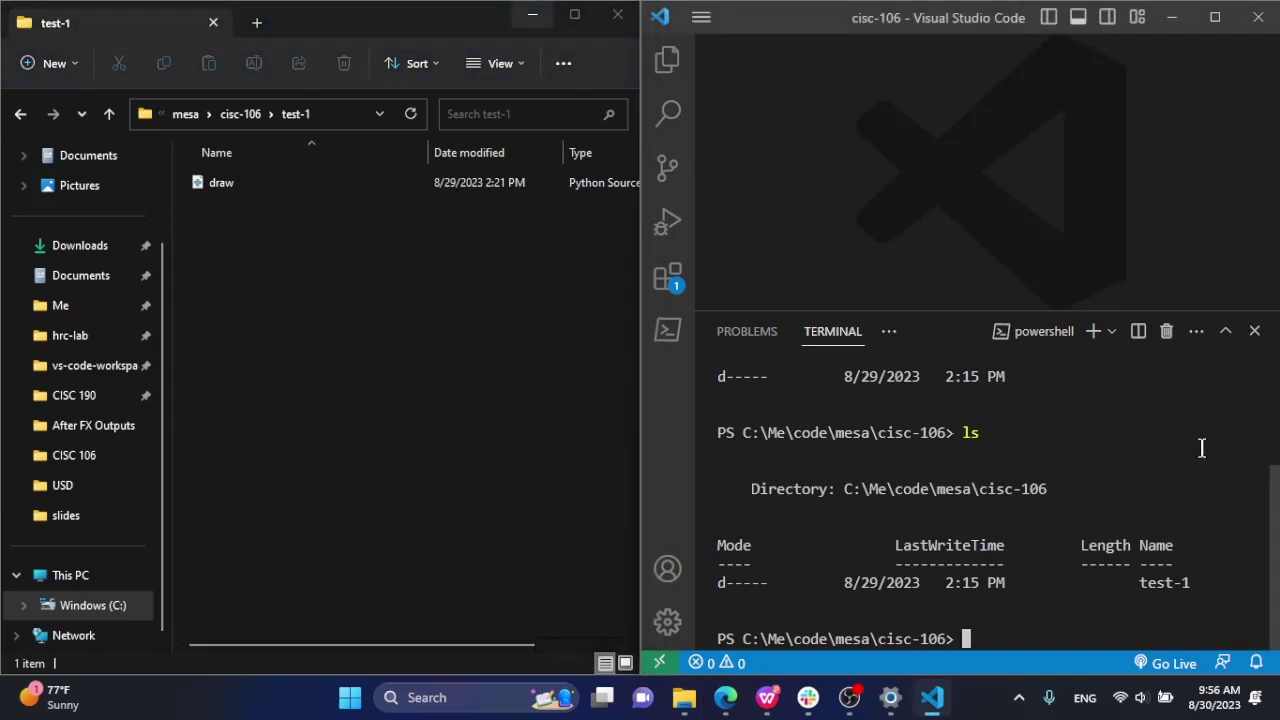
text(cd)
text(test-1)
key(Return)
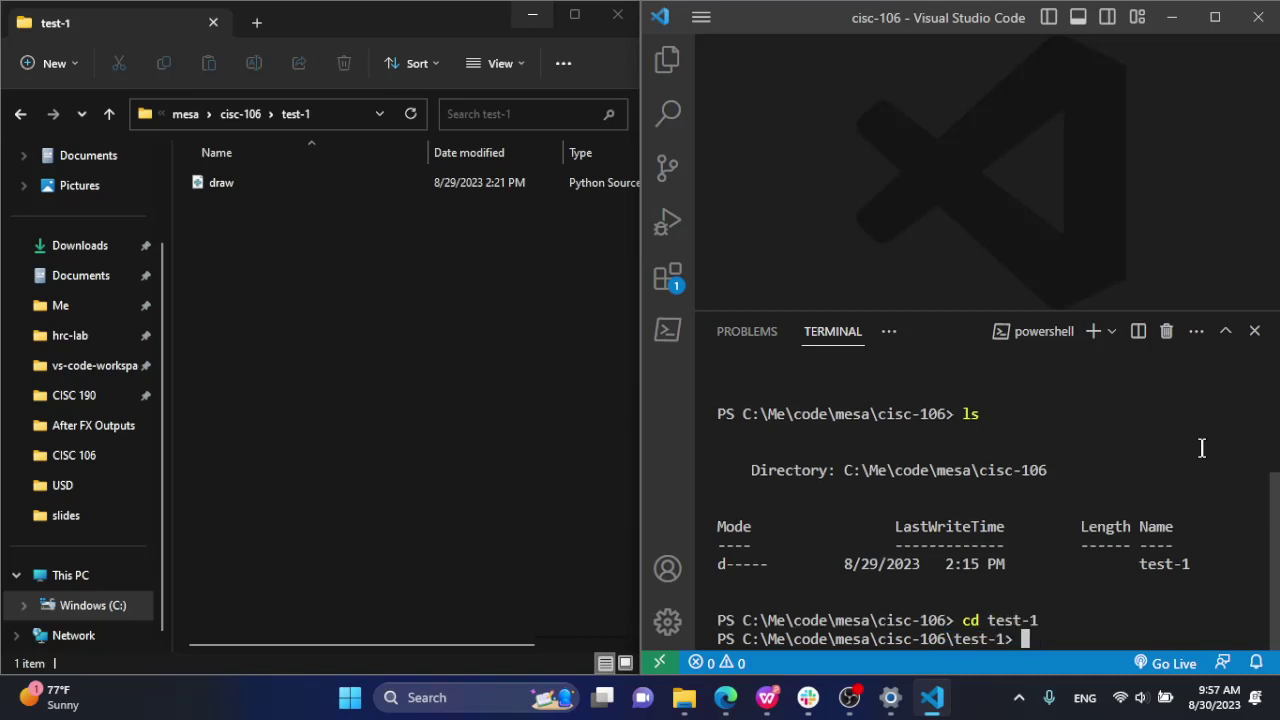
mouse_move(980, 643)
mouse_down()
mouse_move(757, 640)
mouse_move(956, 640)
mouse_up()
click(993, 643)
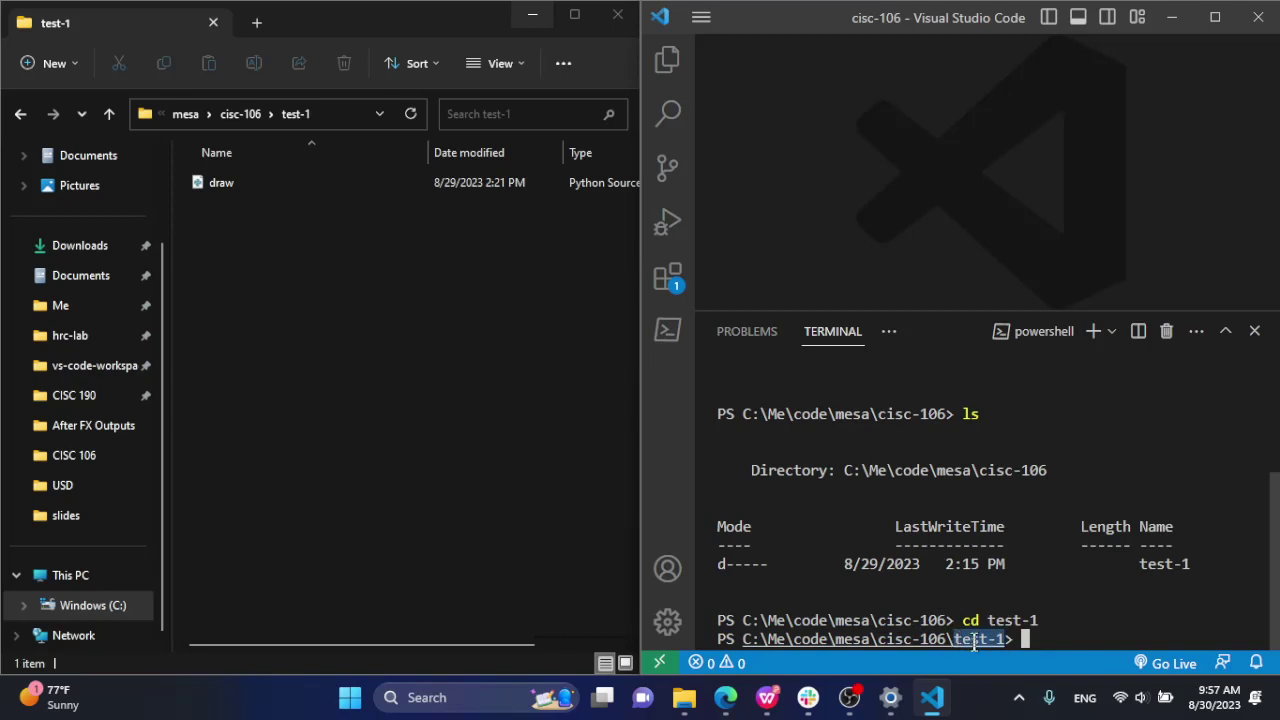
click(974, 643)
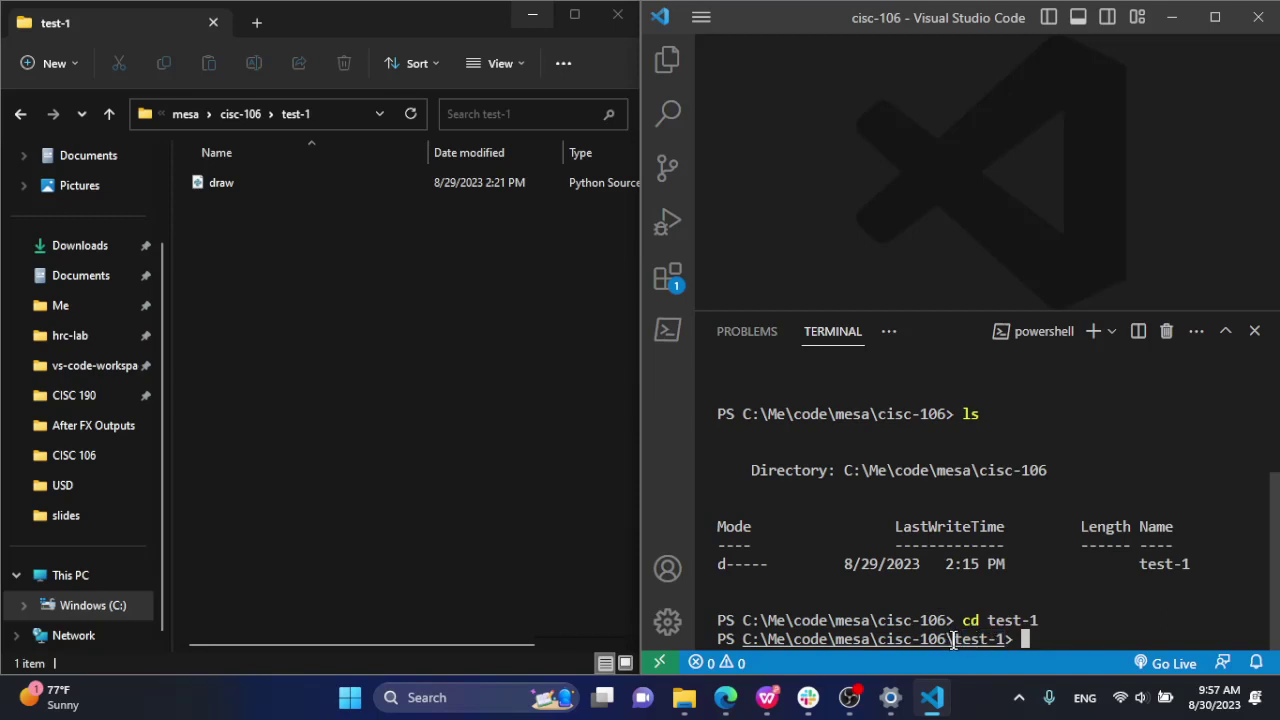
drag(953, 642, 886, 642)
click(1004, 643)
click(965, 642)
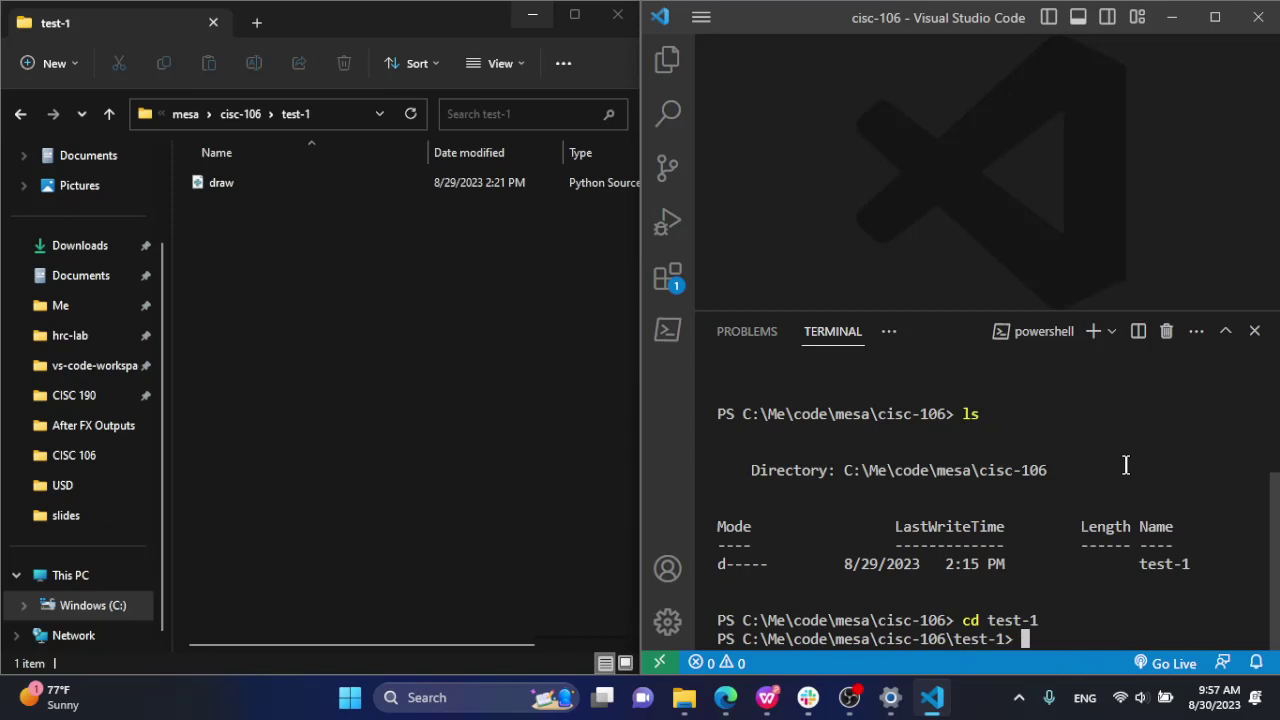
Step: List the contents of test-1 with ls and examine the Length and Name columns of the output
text(ls)
key(Return)
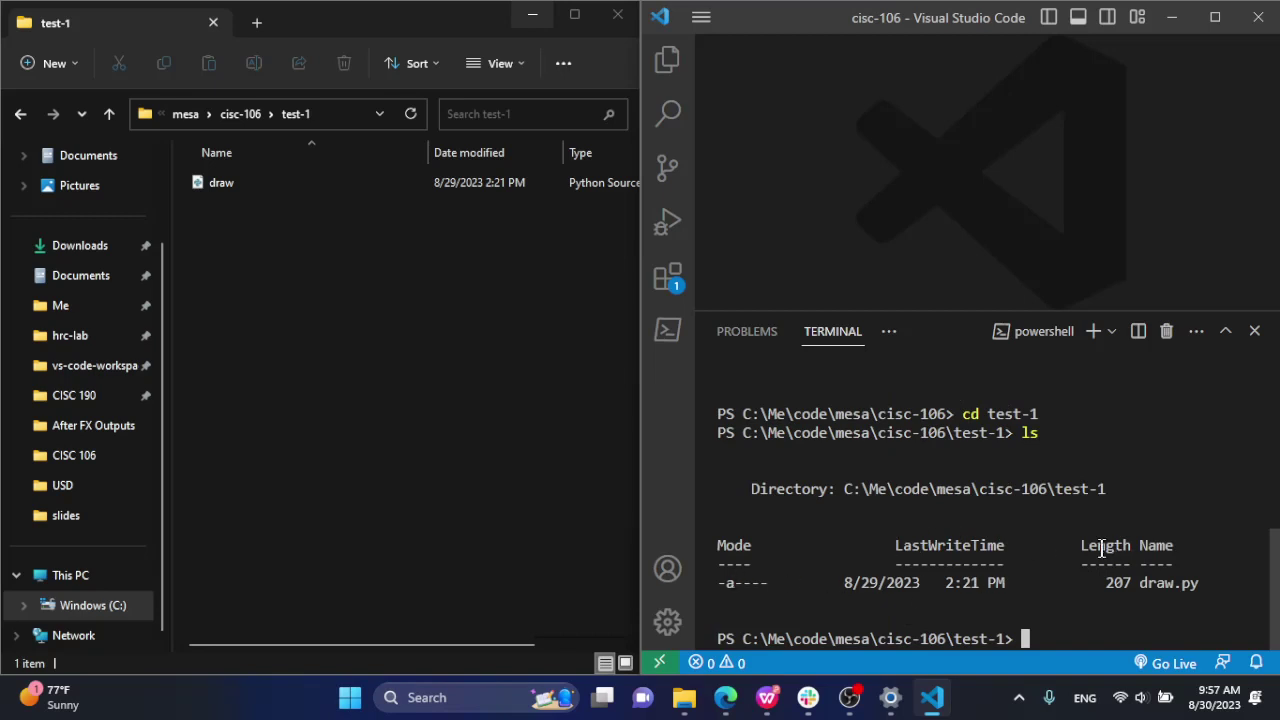
mouse_move(1080, 545)
mouse_down()
mouse_move(1171, 562)
mouse_move(1203, 591)
mouse_move(1140, 586)
mouse_move(1203, 590)
mouse_up()
click(1160, 587)
click(1202, 589)
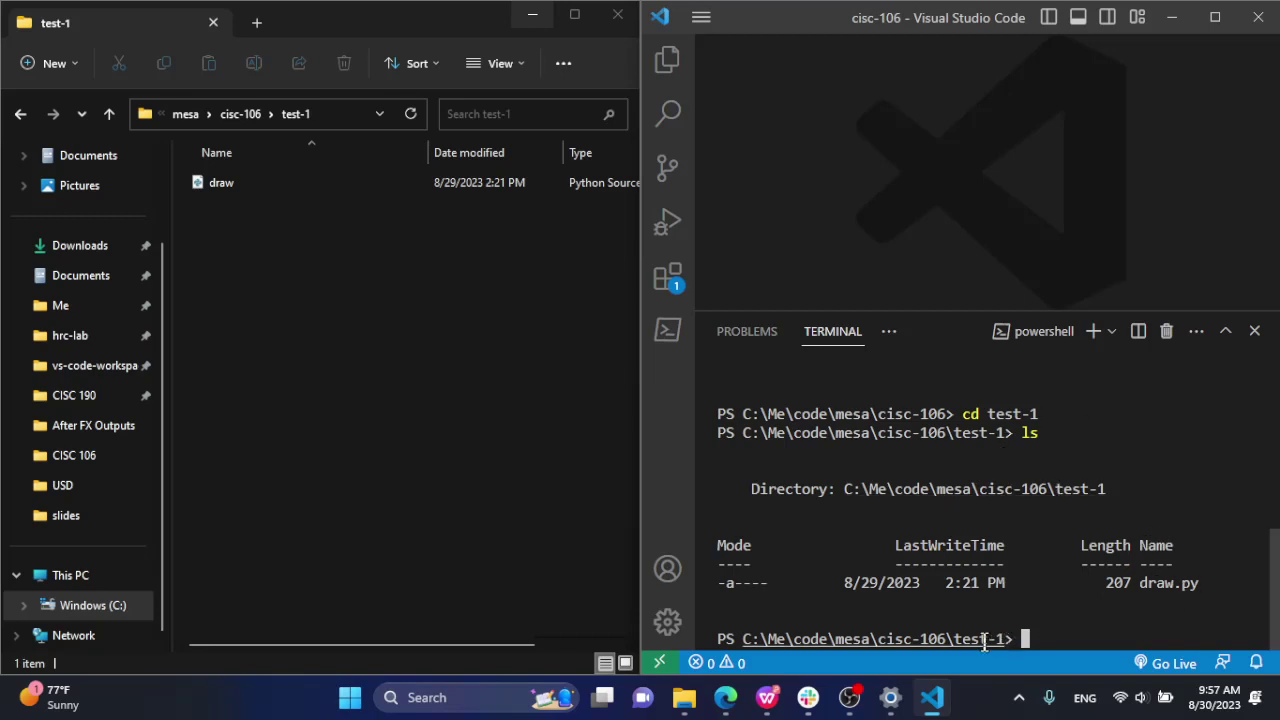
Step: Move the terminal from test-1 up to its parent folder cisc-106 with cd .. and list the contents with ls
drag(946, 640, 897, 640)
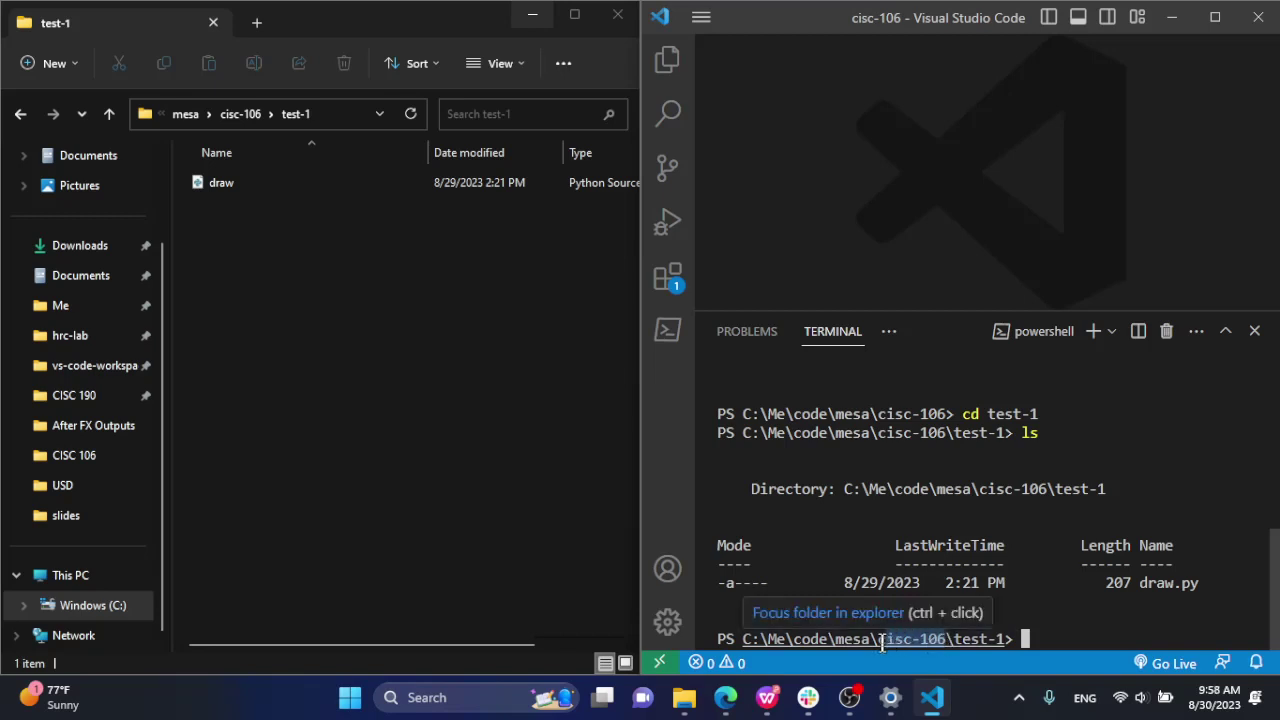
click(890, 640)
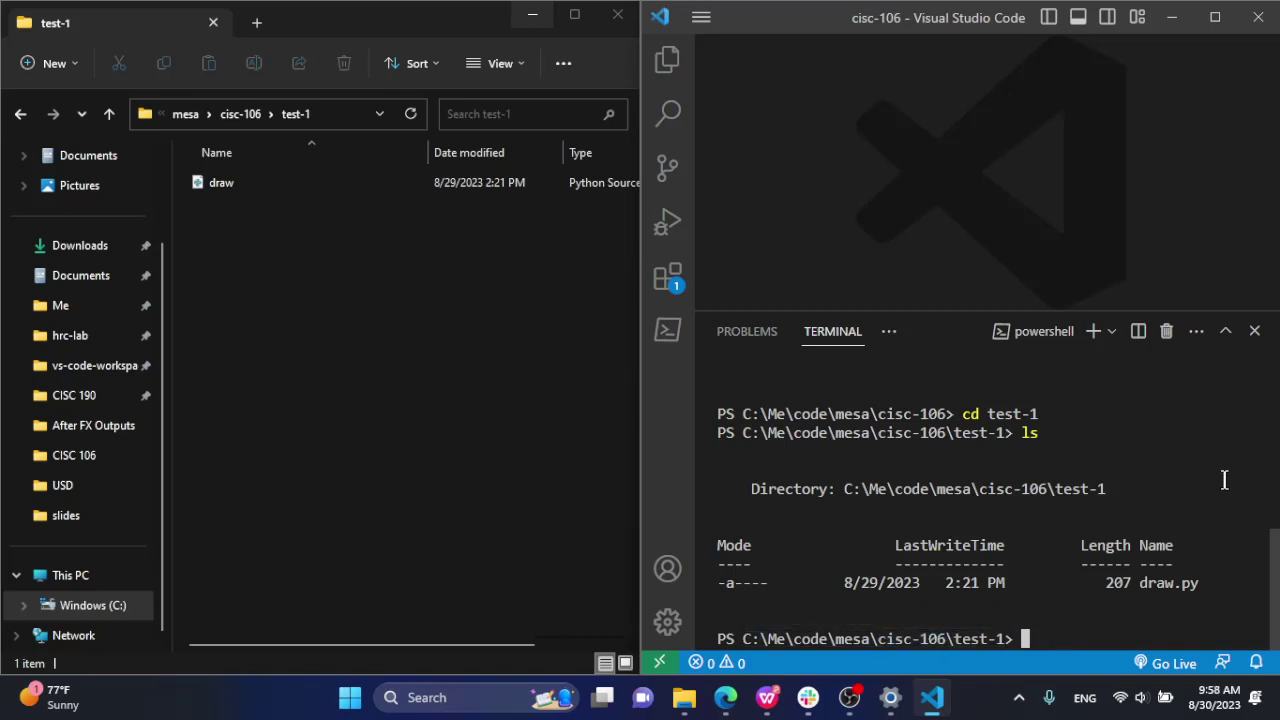
text(cd ..)
key(Return)
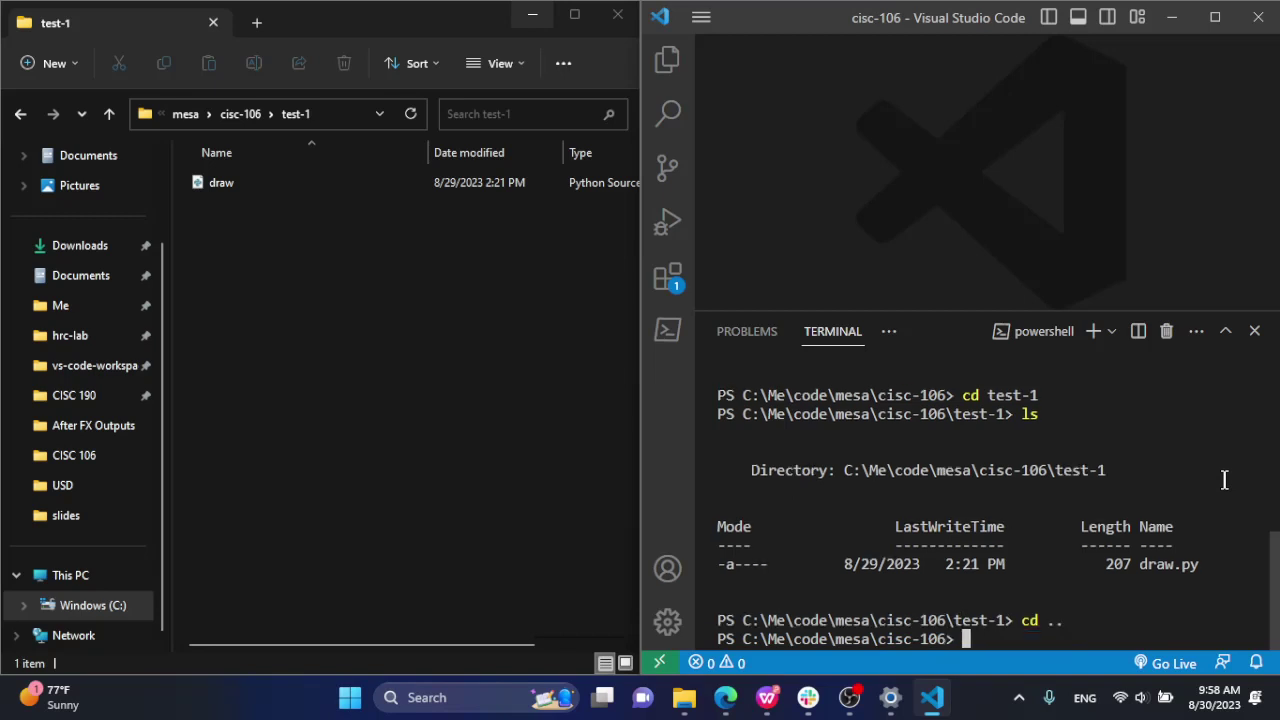
drag(949, 640, 897, 648)
click(976, 641)
text(ls)
key(Return)
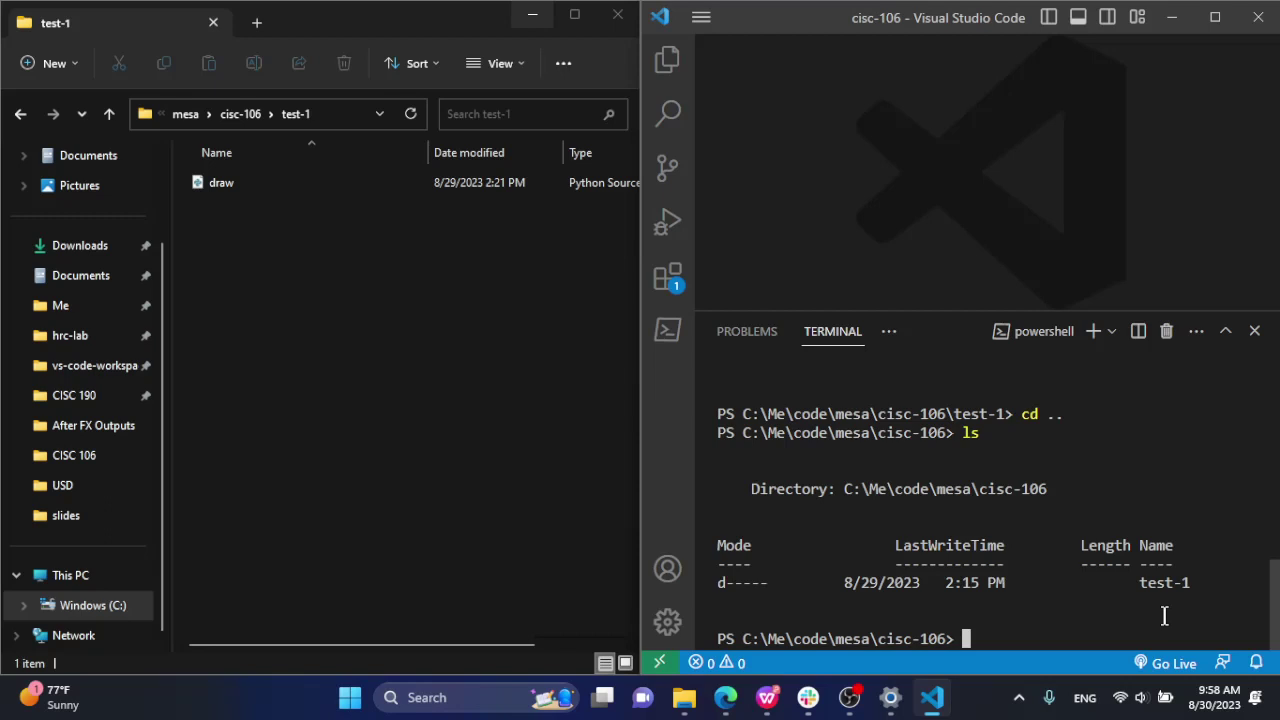
Step: Move the terminal from cisc-106 up to mesa with cd .. and list the contents with ls
text(cd ..)
key(Return)
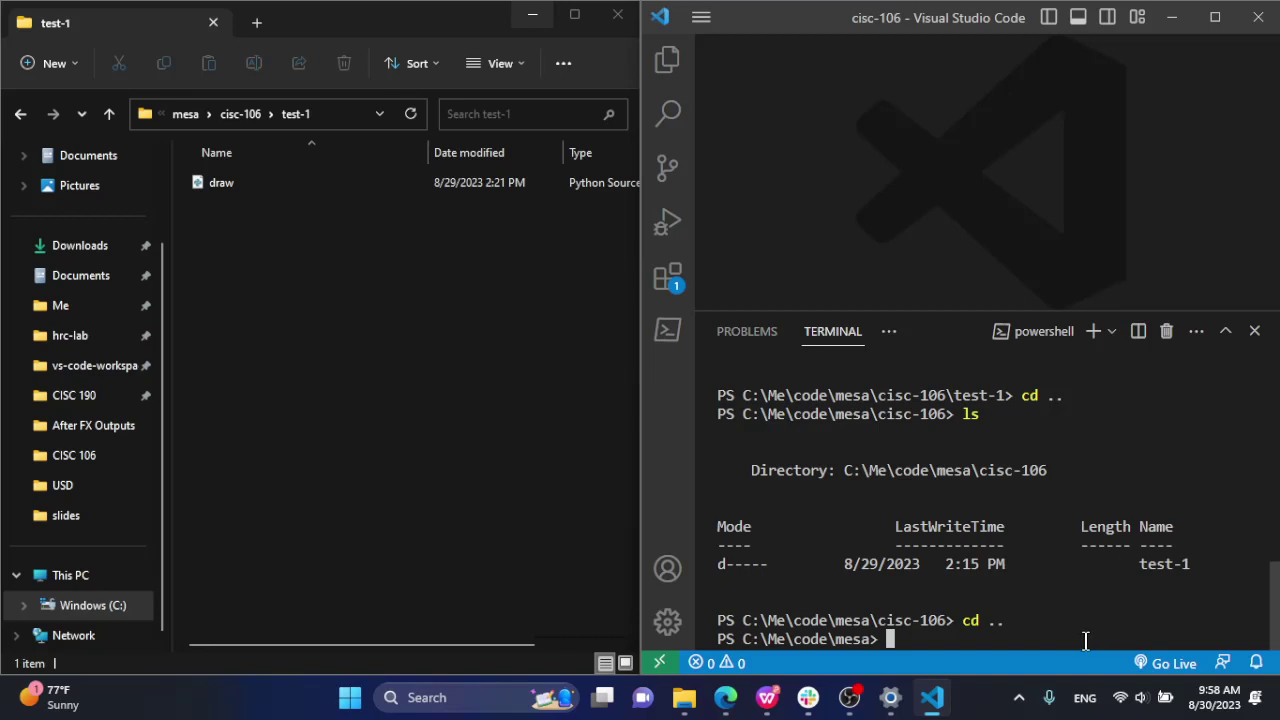
text(ls)
key(Return)
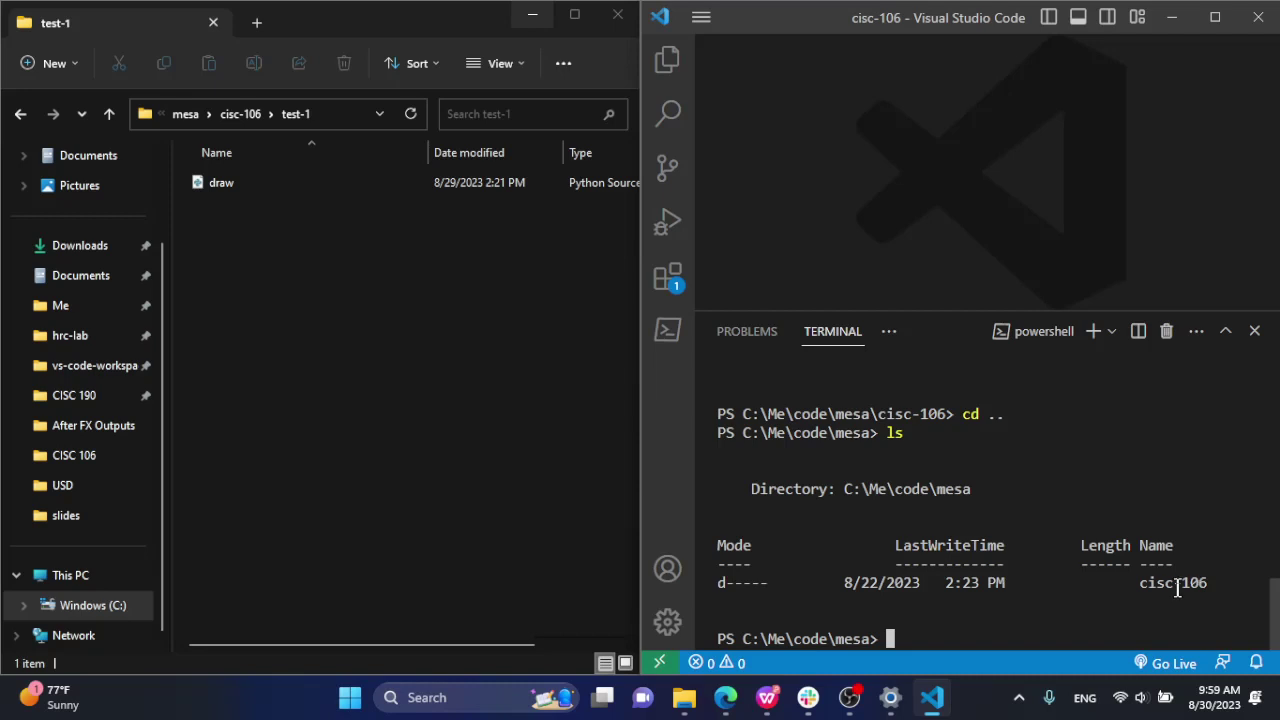
Step: Go up to the mesa folder in File Explorer, match its contents to the terminal listing, and return to the terminal
click(244, 114)
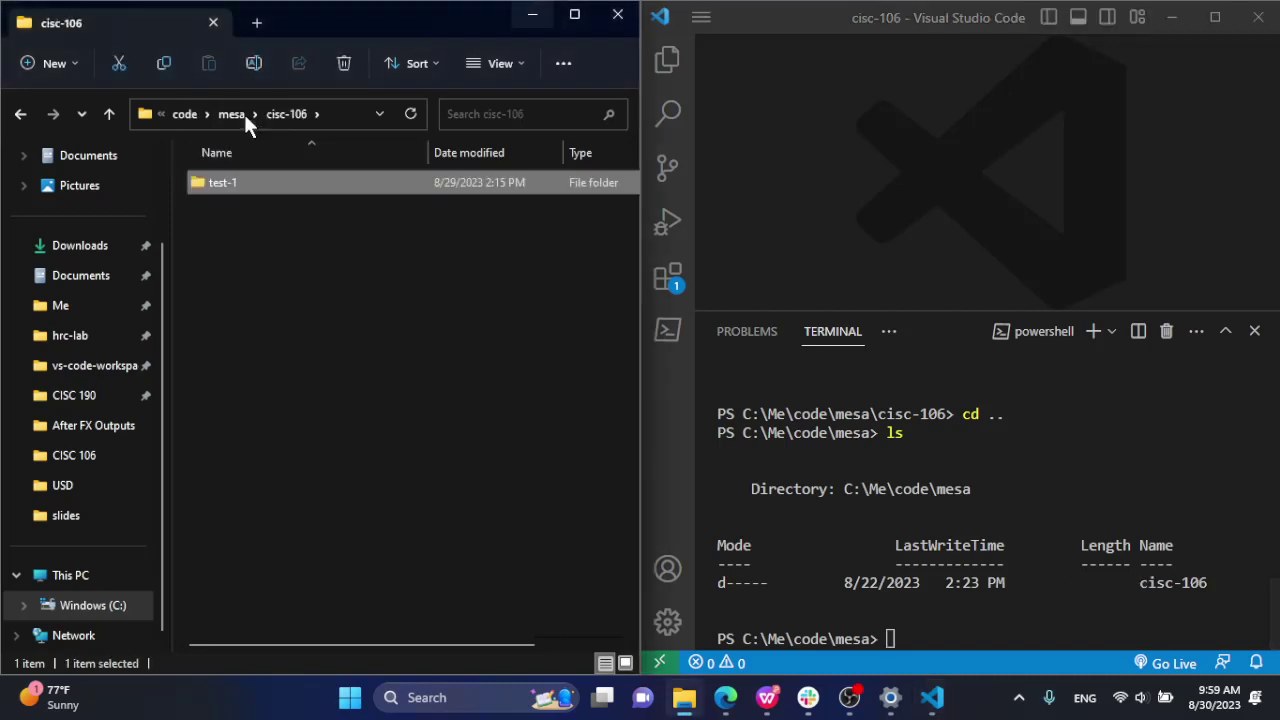
click(227, 115)
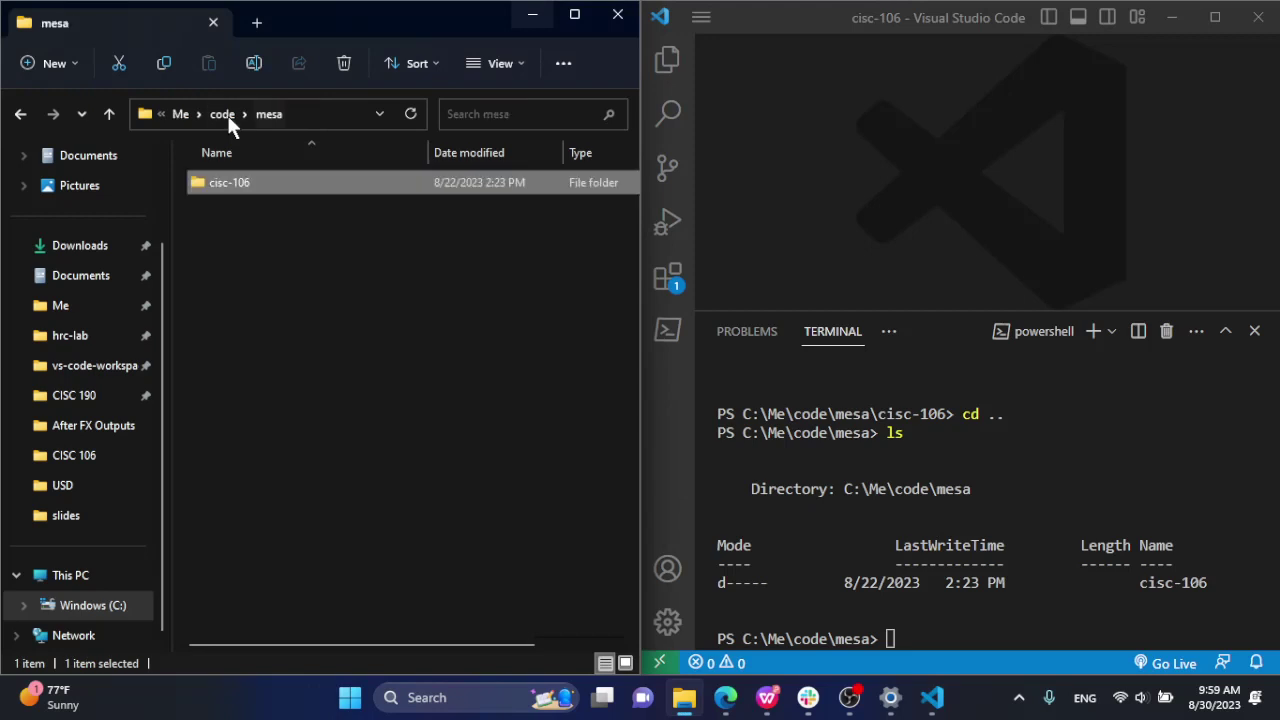
click(286, 210)
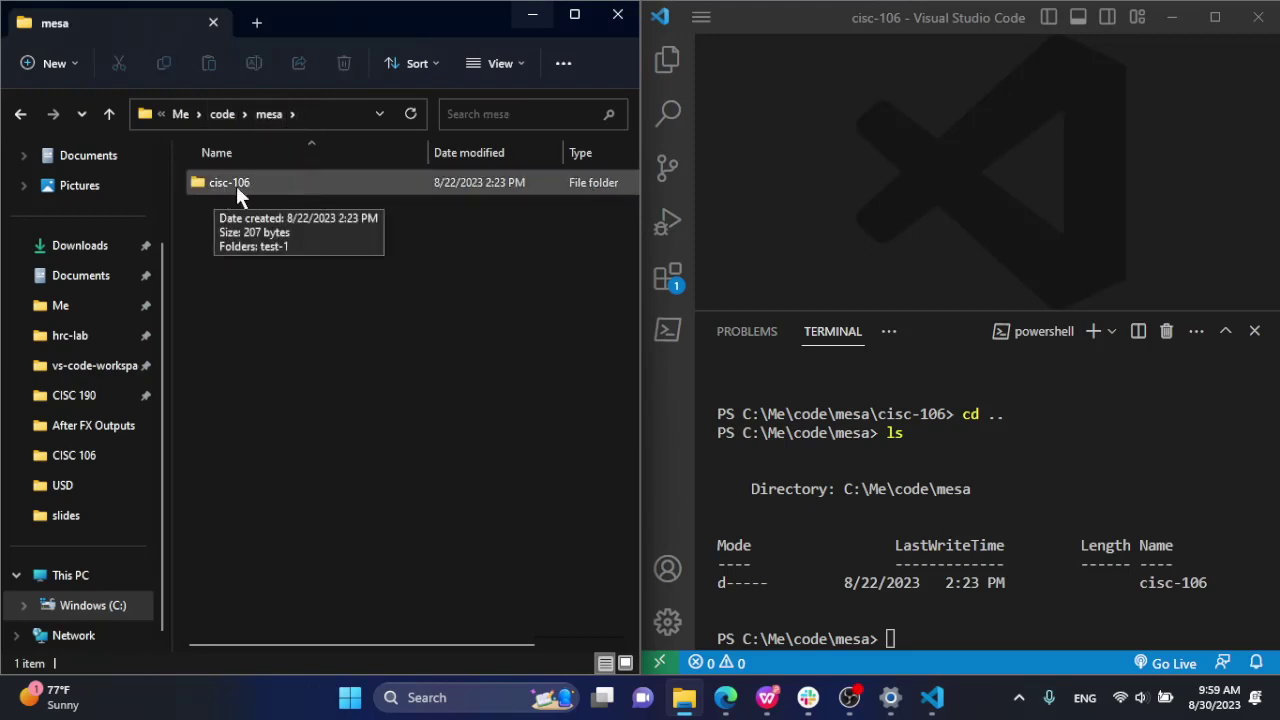
click(995, 635)
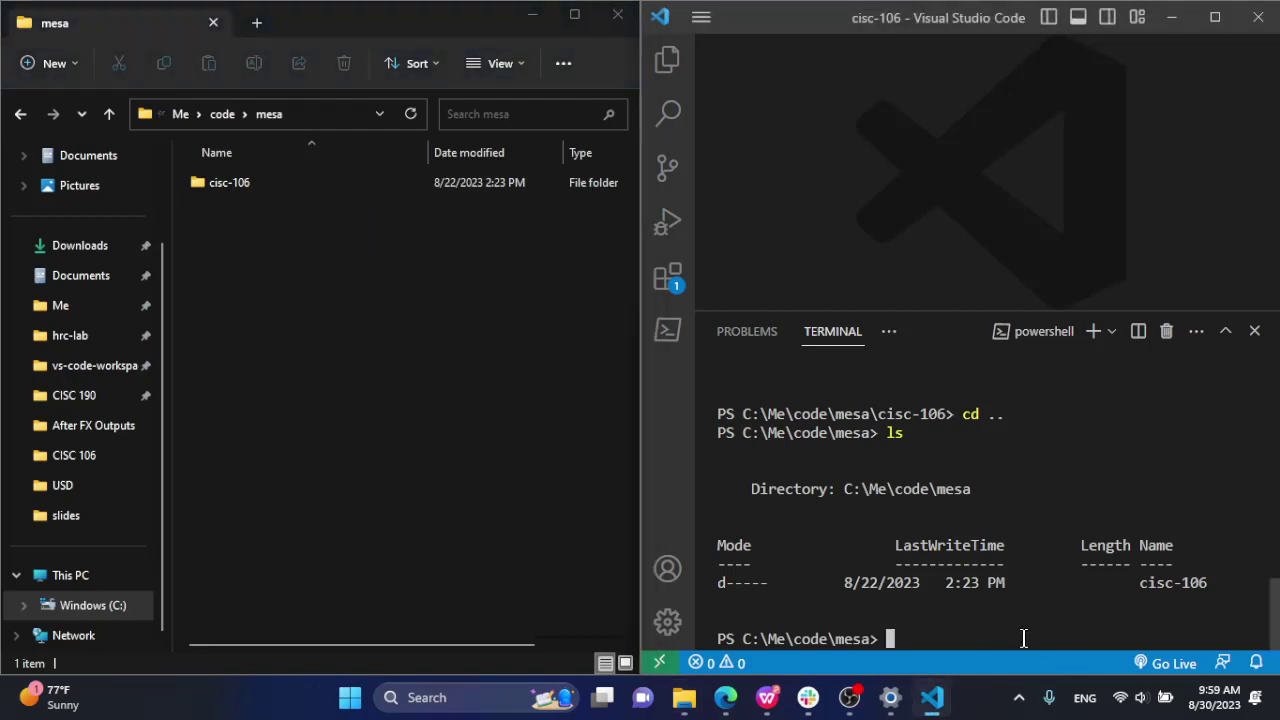